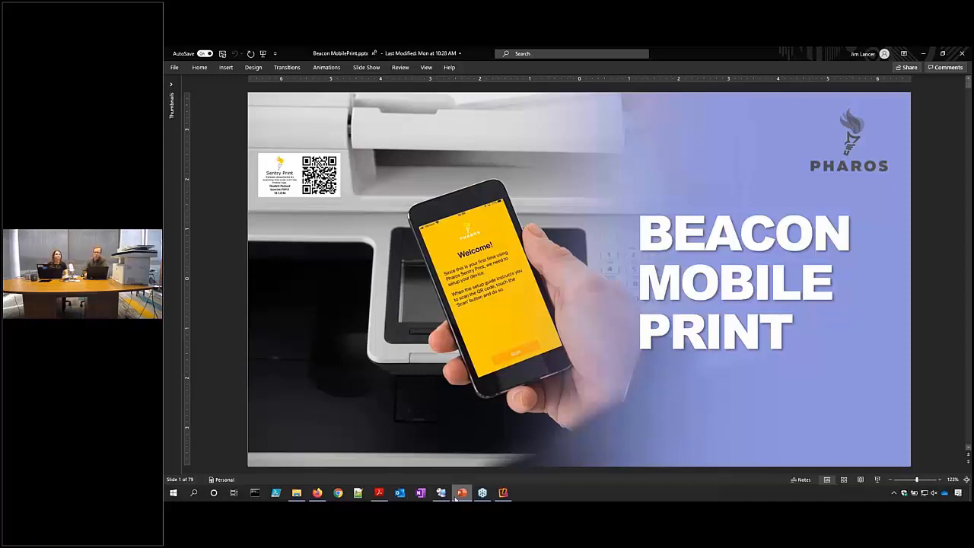
Advance through IT Admin Responsibilities to the Workstation Setup Guide slide, then switch to the Mailinator browser.
{"action": "key", "text": "Page_Down"}
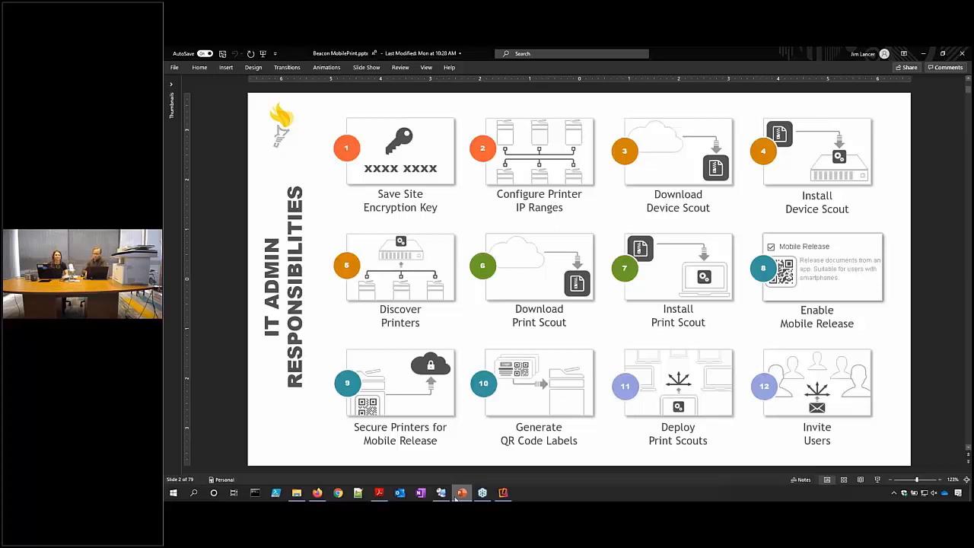
{"action": "key", "text": "Page_Down"}
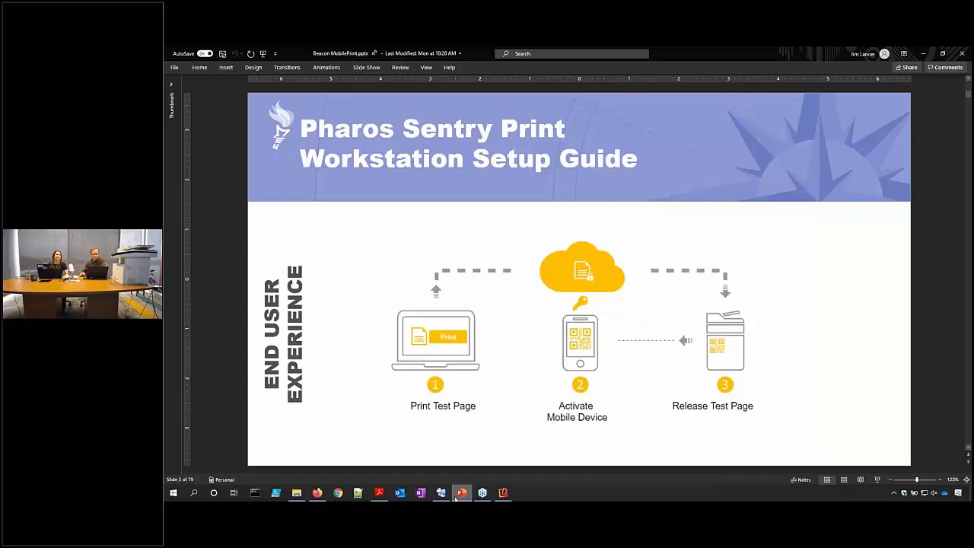
{"action": "left_click", "coordinate": [317, 493]}
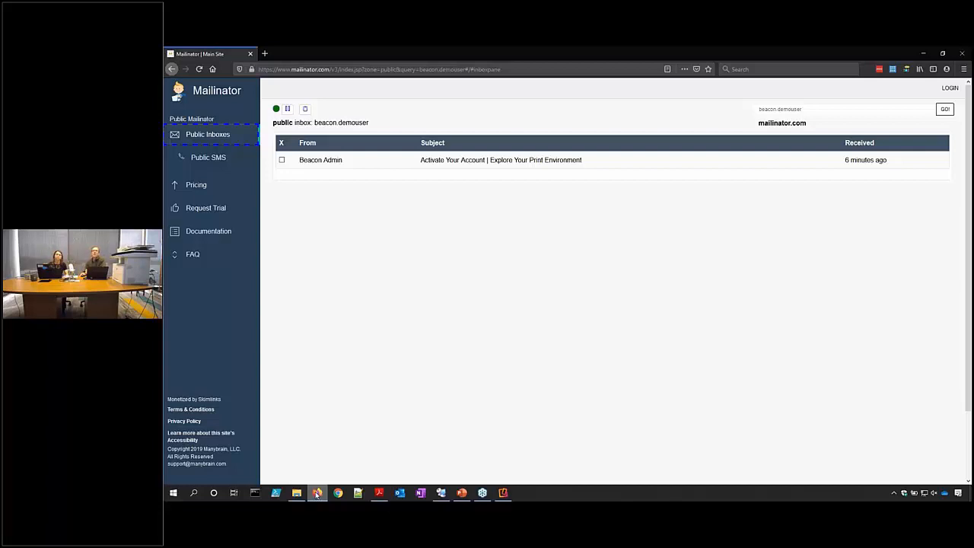
Open the 'Activate Your Account' email and follow its 'Click here!' activation link.
{"action": "left_click", "coordinate": [461, 160]}
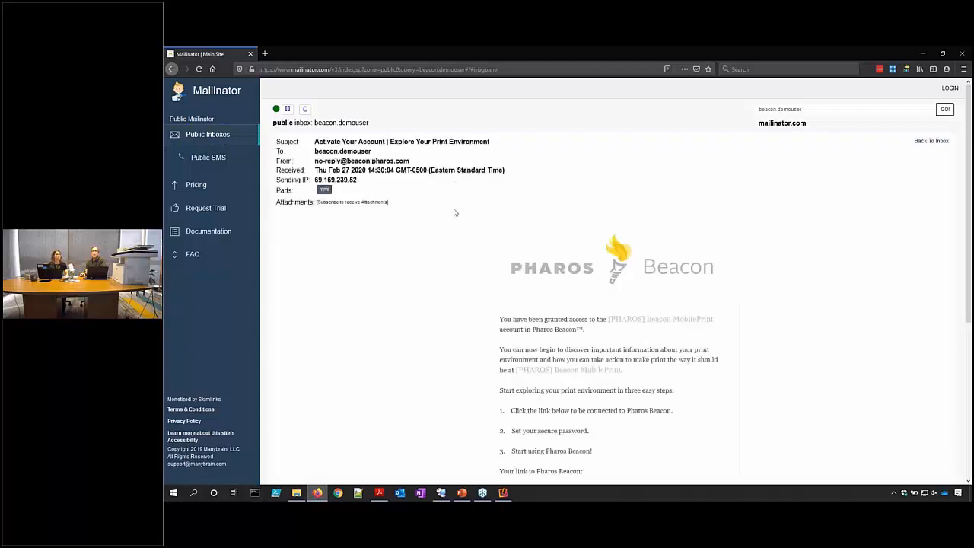
{"action": "scroll", "coordinate": [473, 311], "scroll_direction": "down", "scroll_amount": 3}
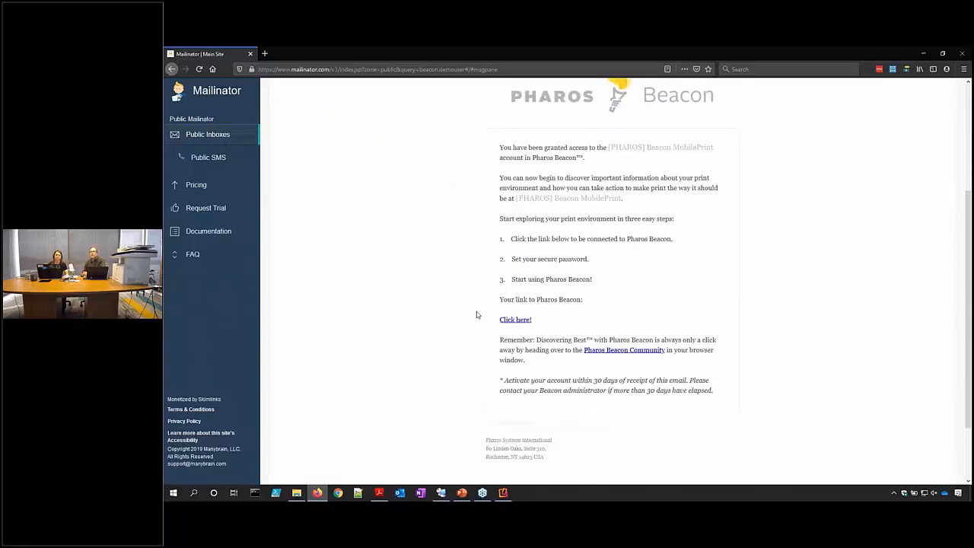
{"action": "left_click", "coordinate": [524, 320]}
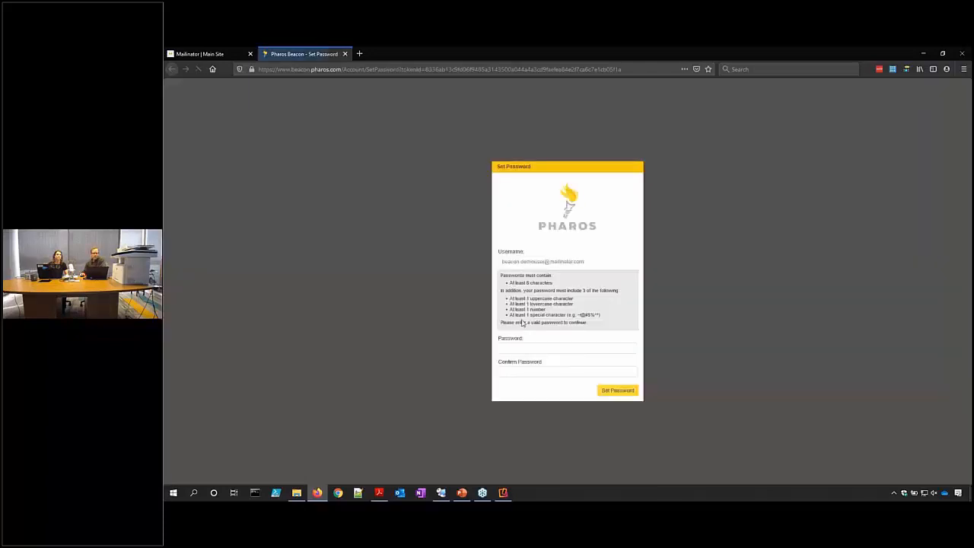
Enter and confirm a new account password, then submit it with Set Password.
{"action": "left_click", "coordinate": [534, 346]}
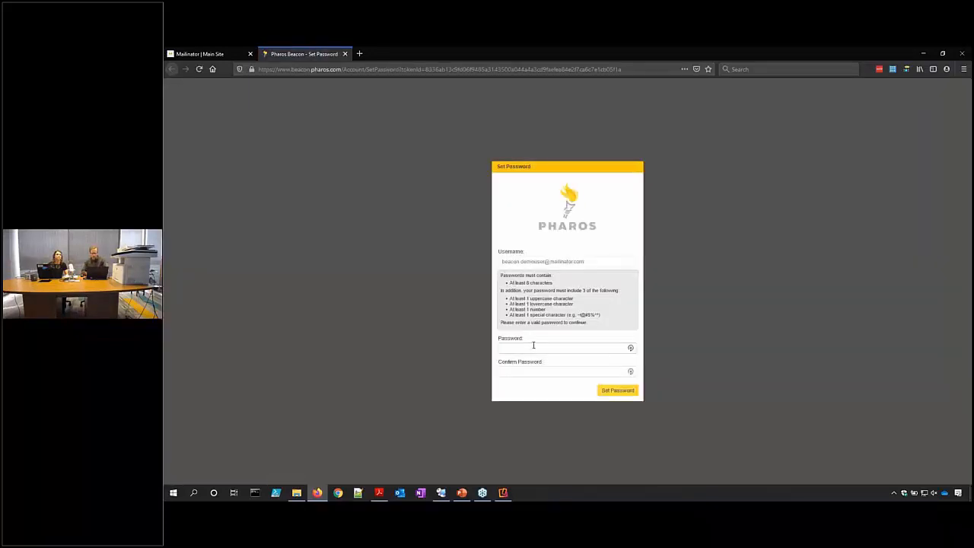
{"action": "type", "text": "•••••••••"}
{"action": "key", "text": "Tab"}
{"action": "left_click", "coordinate": [615, 390]}
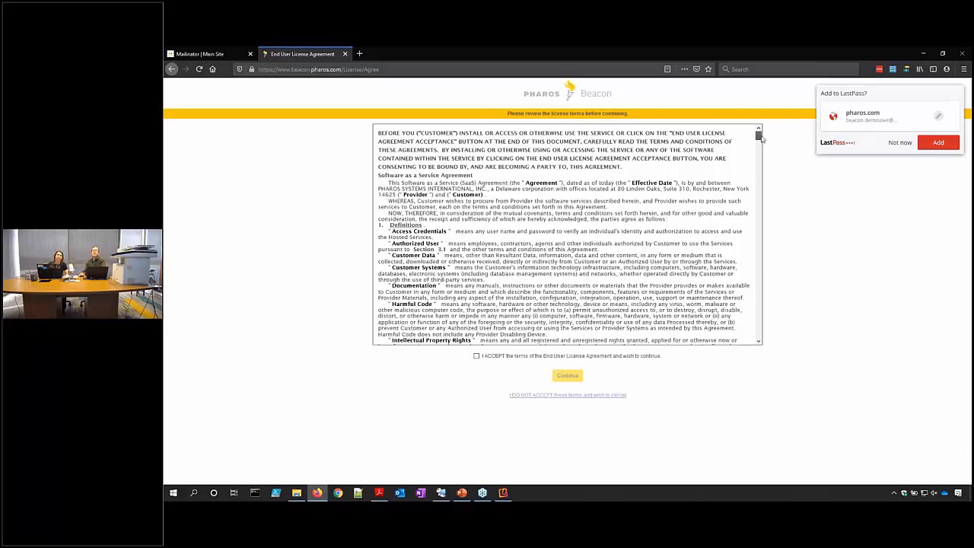
Accept the End User License Agreement, continue, and decline saving the login in LastPass.
{"action": "scroll", "coordinate": [761, 139], "scroll_direction": "down", "scroll_amount": 1}
{"action": "left_click_drag", "start_coordinate": [761, 139], "coordinate": [759, 150]}
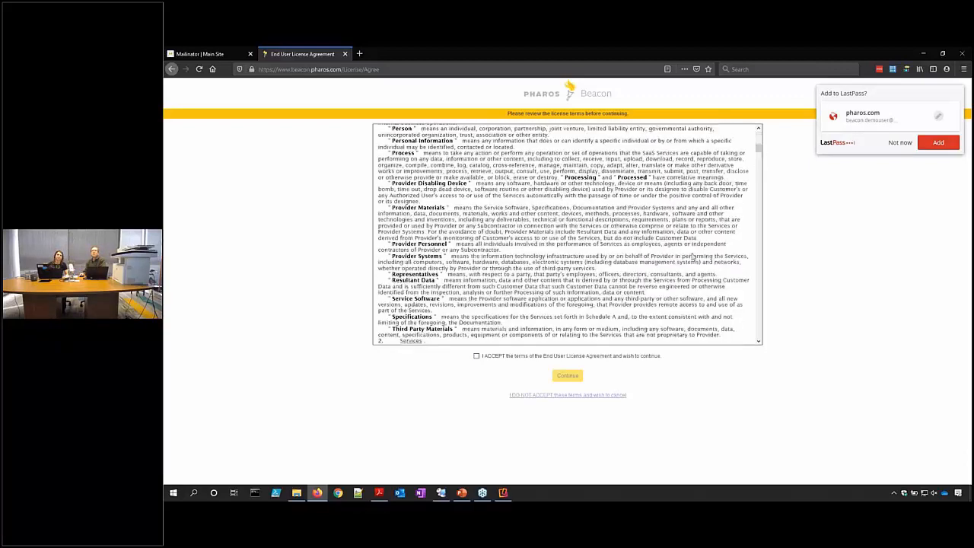
{"action": "left_click", "coordinate": [634, 356]}
{"action": "left_click", "coordinate": [577, 376]}
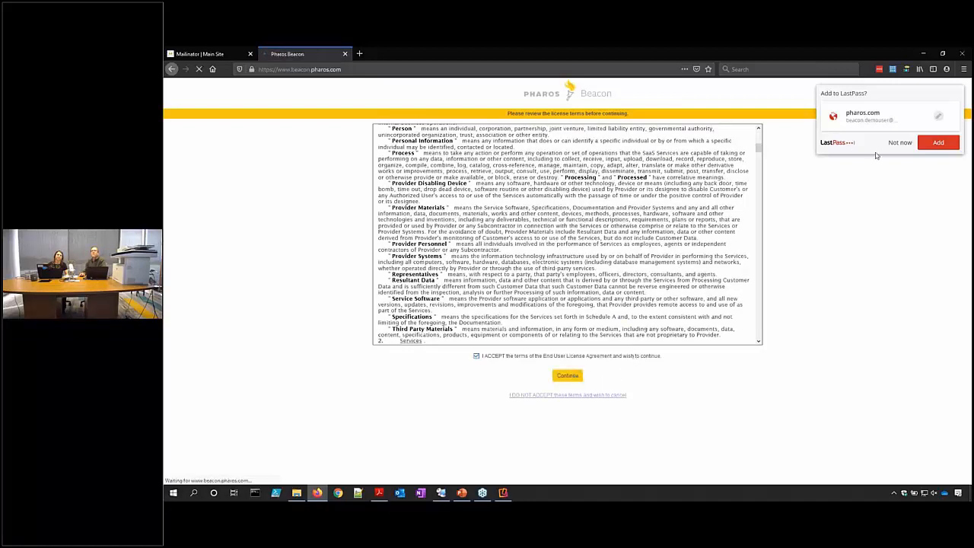
{"action": "left_click", "coordinate": [899, 143]}
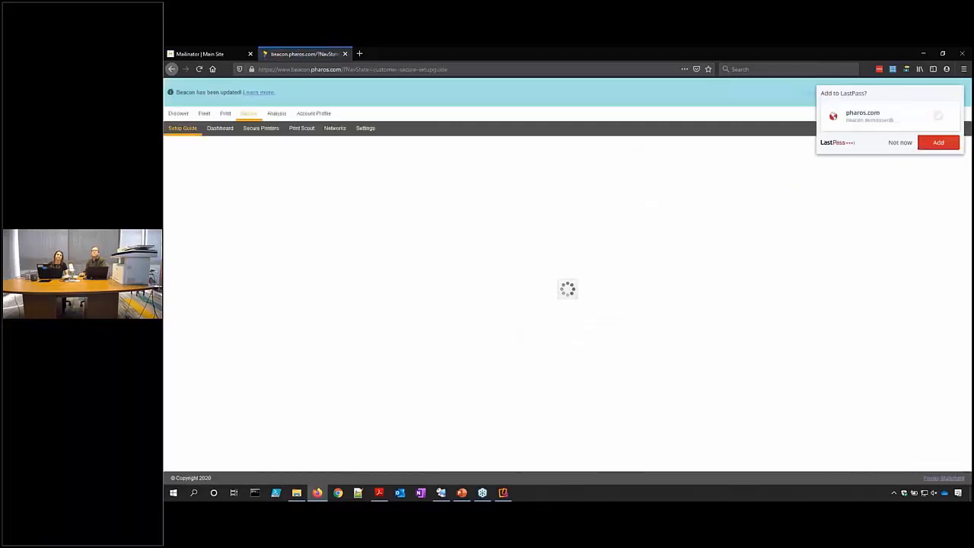
Dismiss the popups, download and save the site encryption key, and confirm it is saved.
{"action": "left_click", "coordinate": [896, 144]}
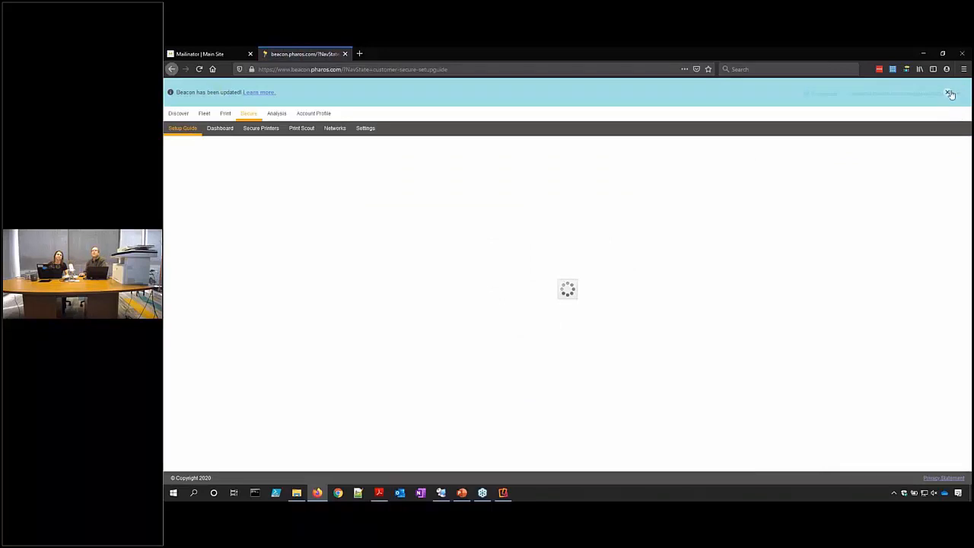
{"action": "left_click", "coordinate": [948, 92]}
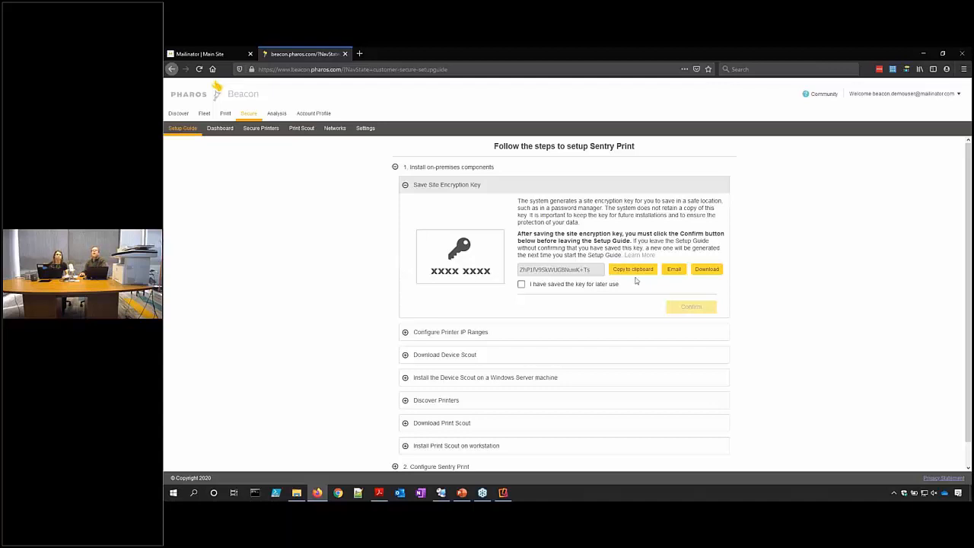
{"action": "left_click", "coordinate": [707, 270]}
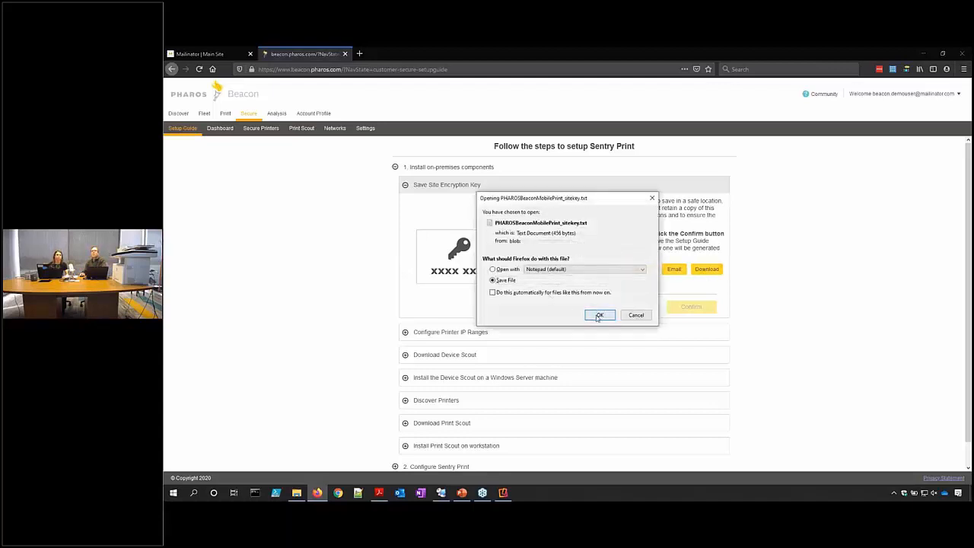
{"action": "left_click", "coordinate": [599, 315]}
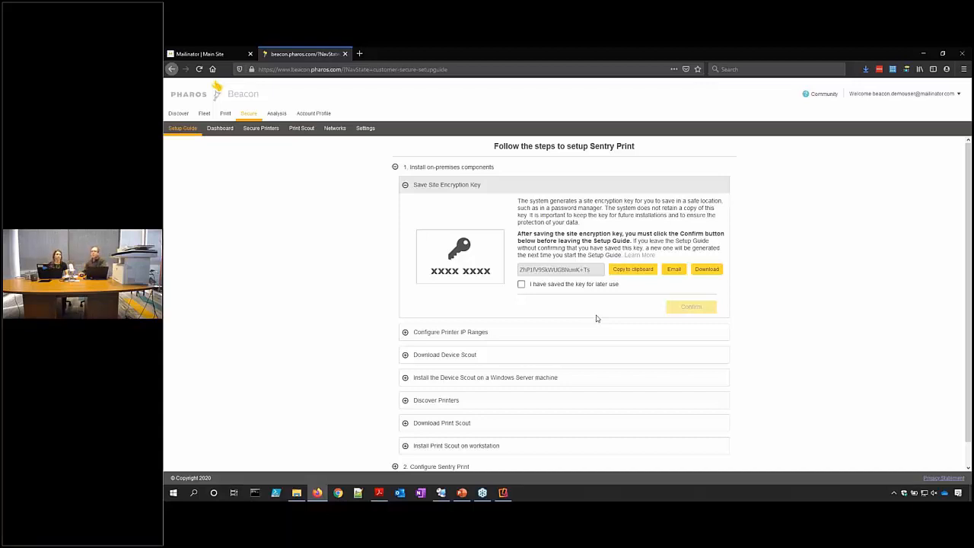
{"action": "left_click", "coordinate": [568, 287]}
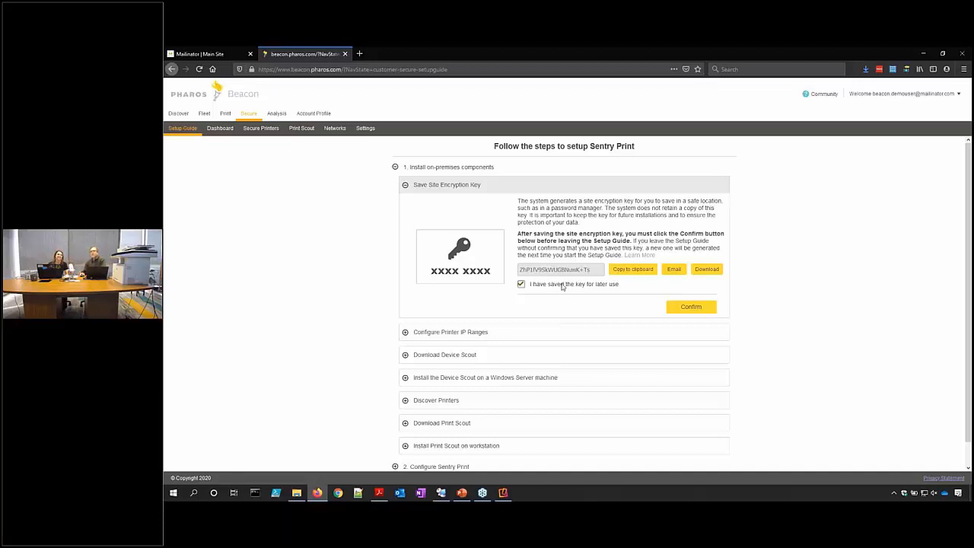
{"action": "left_click", "coordinate": [687, 309]}
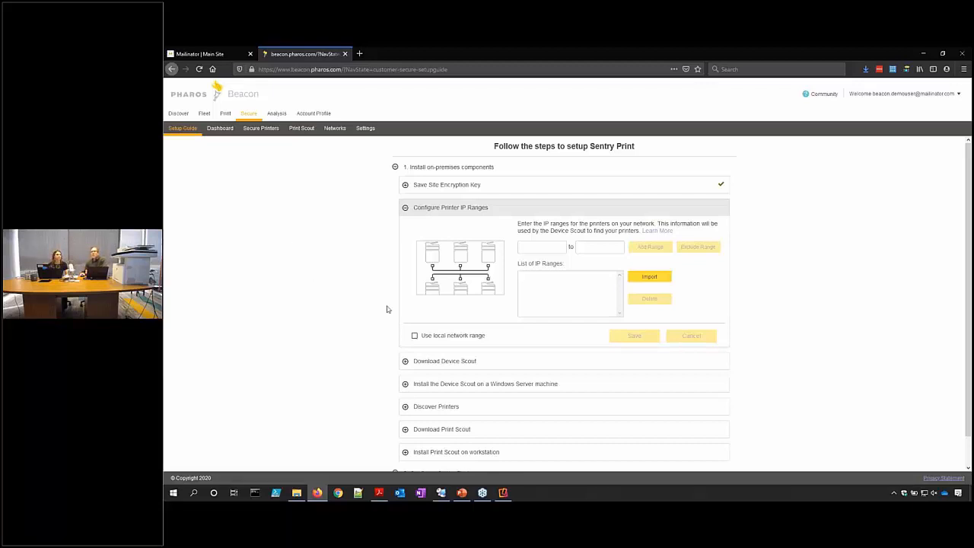
Choose 'Use local network range' for the printer IP ranges and save.
{"action": "left_click", "coordinate": [415, 335]}
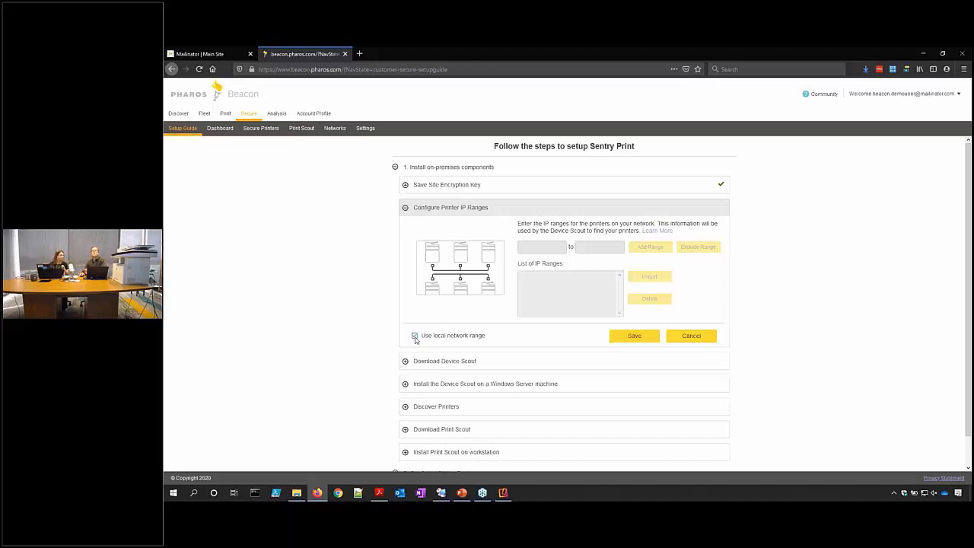
{"action": "left_click", "coordinate": [415, 336]}
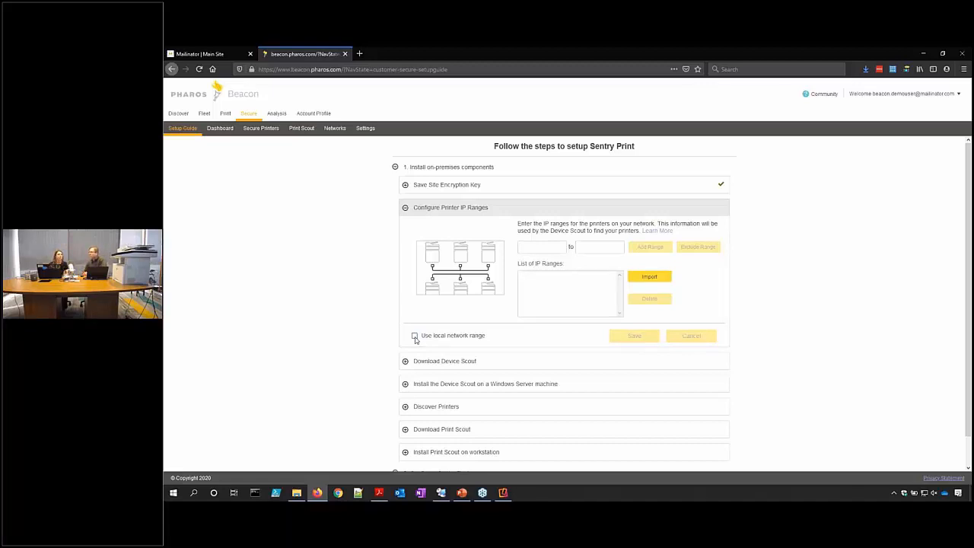
{"action": "left_click", "coordinate": [547, 245]}
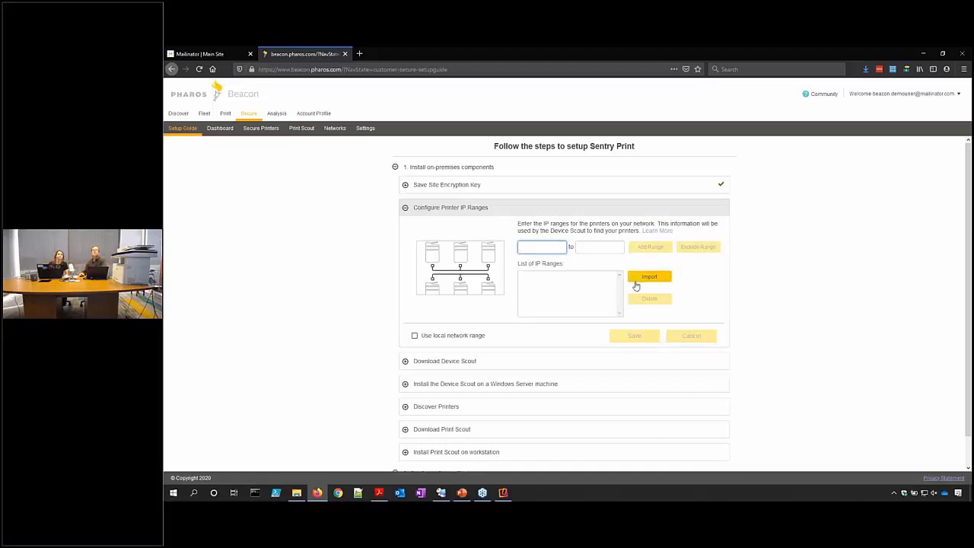
{"action": "left_click", "coordinate": [448, 338]}
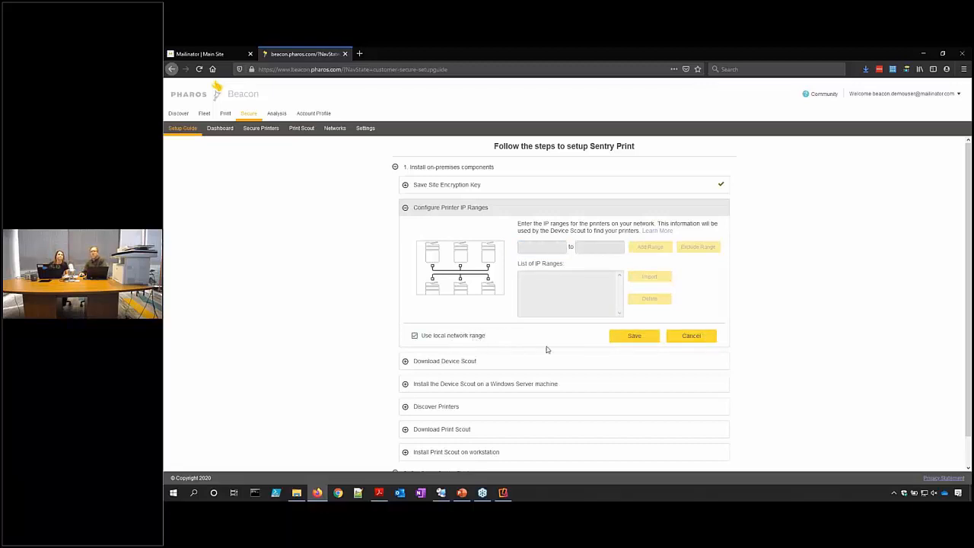
{"action": "left_click", "coordinate": [636, 336]}
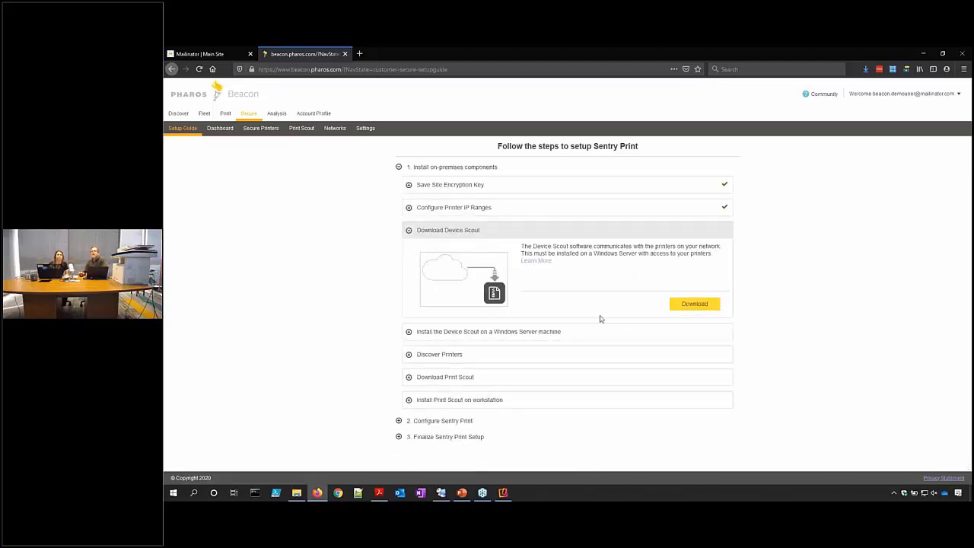
Download and save the Device Scout zip, select it in local Downloads, and switch to the server session.
{"action": "left_click", "coordinate": [695, 309]}
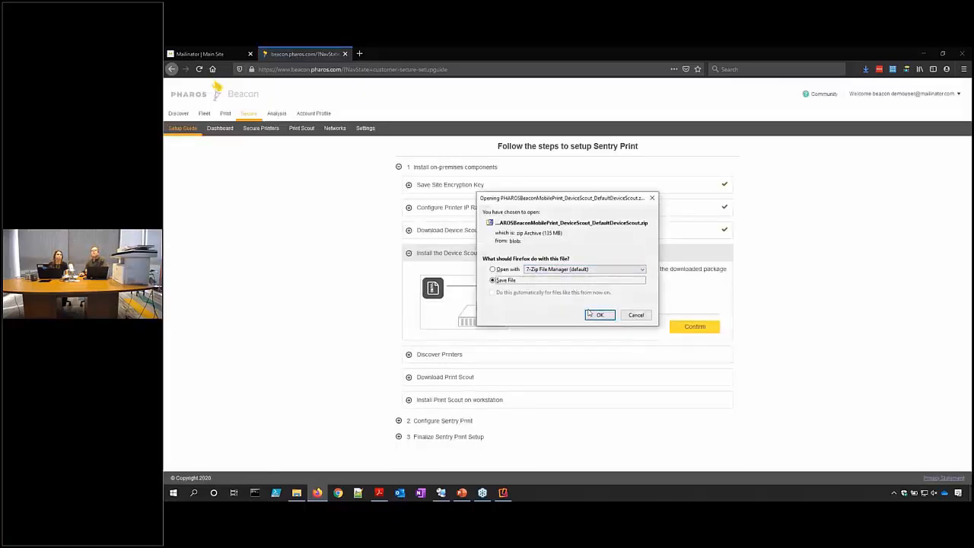
{"action": "left_click", "coordinate": [597, 317]}
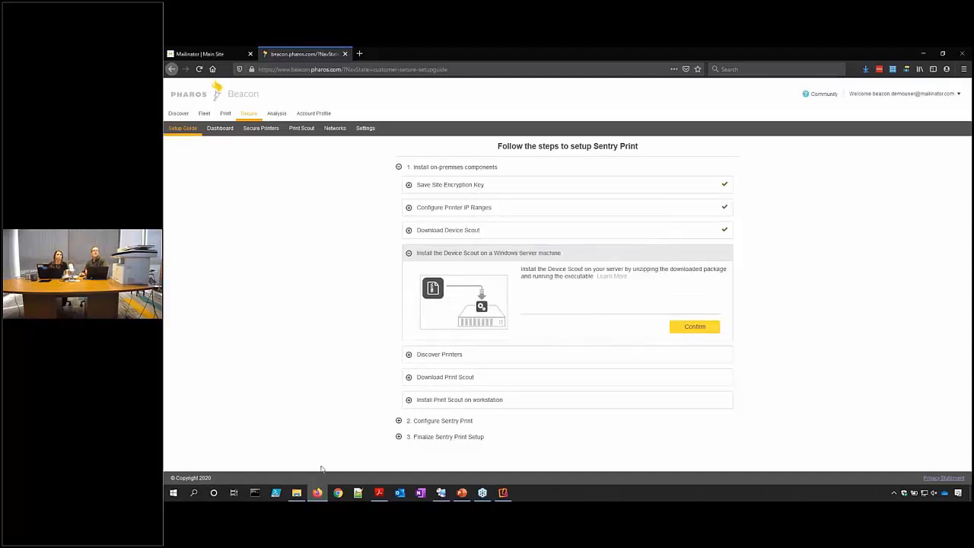
{"action": "left_click", "coordinate": [297, 492]}
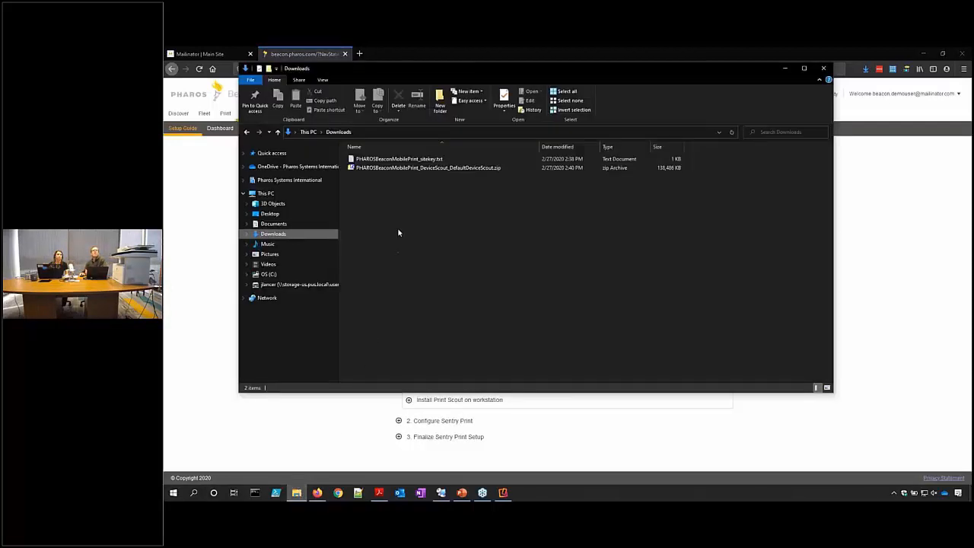
{"action": "left_click", "coordinate": [394, 168]}
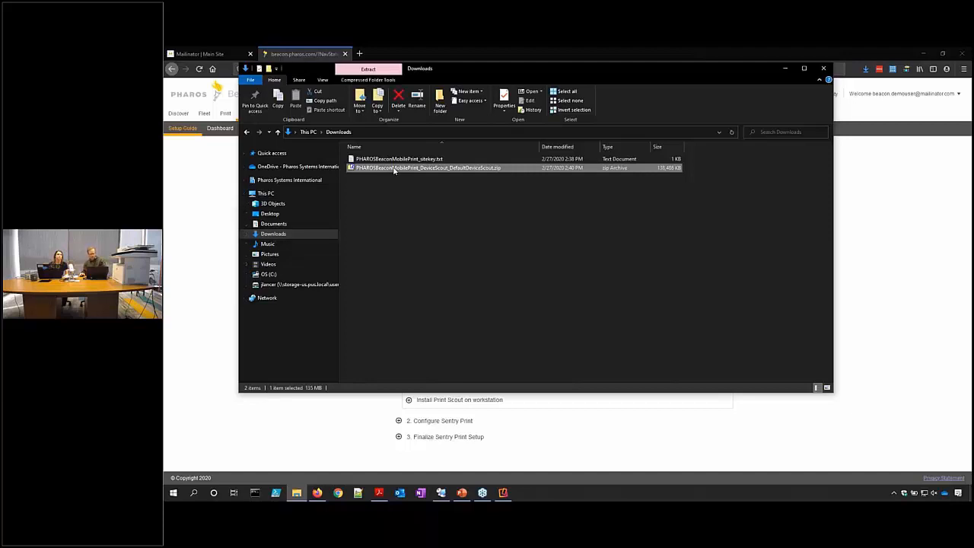
{"action": "left_click", "coordinate": [441, 492]}
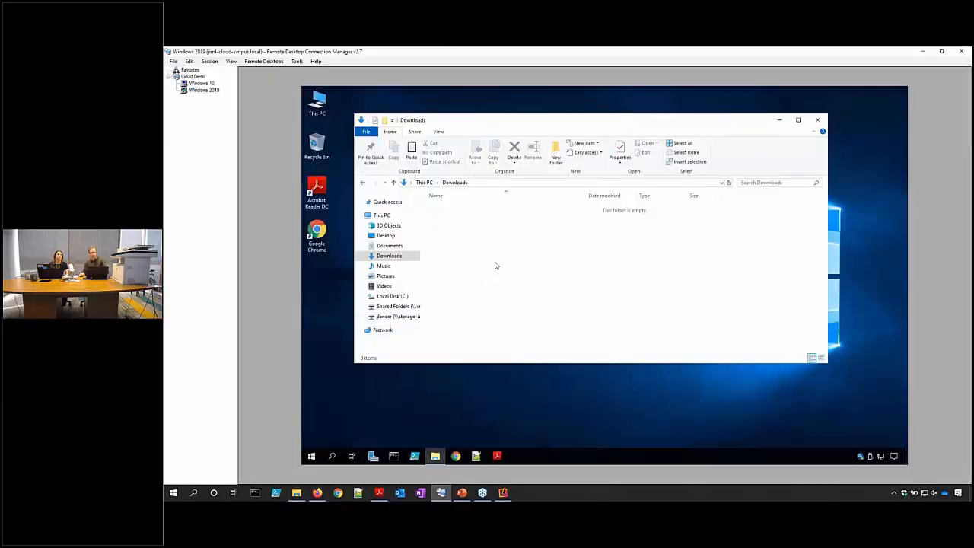
Paste the Device Scout zip into the server's Downloads and check its properties.
{"action": "key", "text": "ctrl+v"}
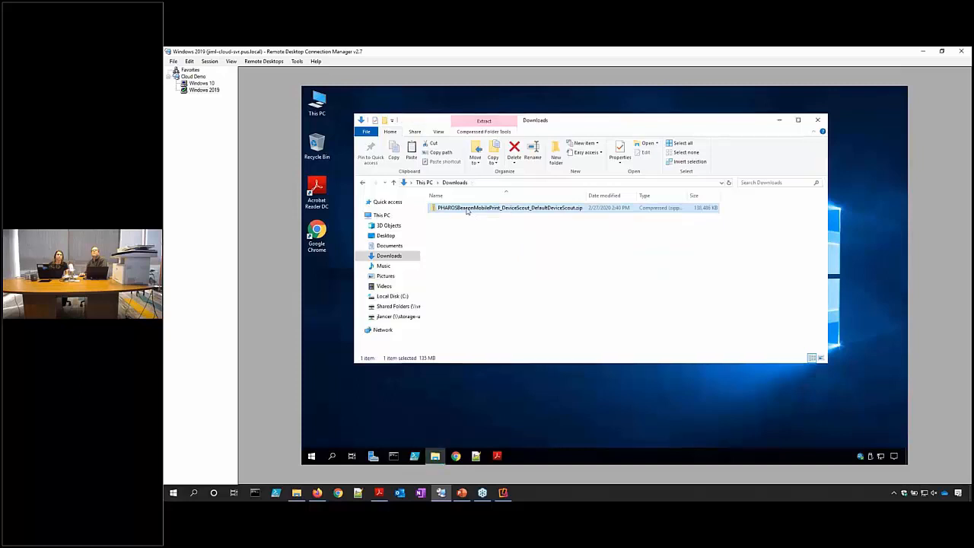
{"action": "right_click", "coordinate": [467, 211]}
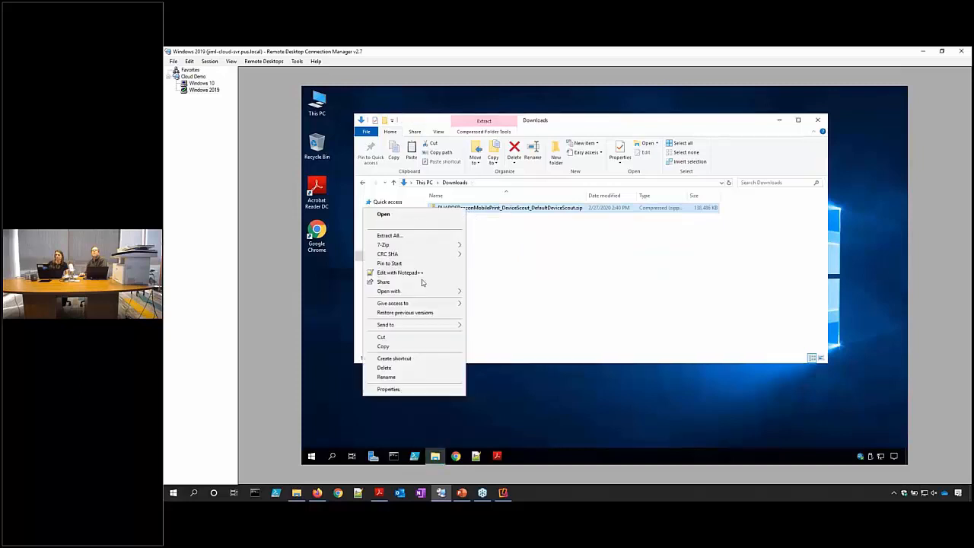
{"action": "left_click", "coordinate": [415, 393]}
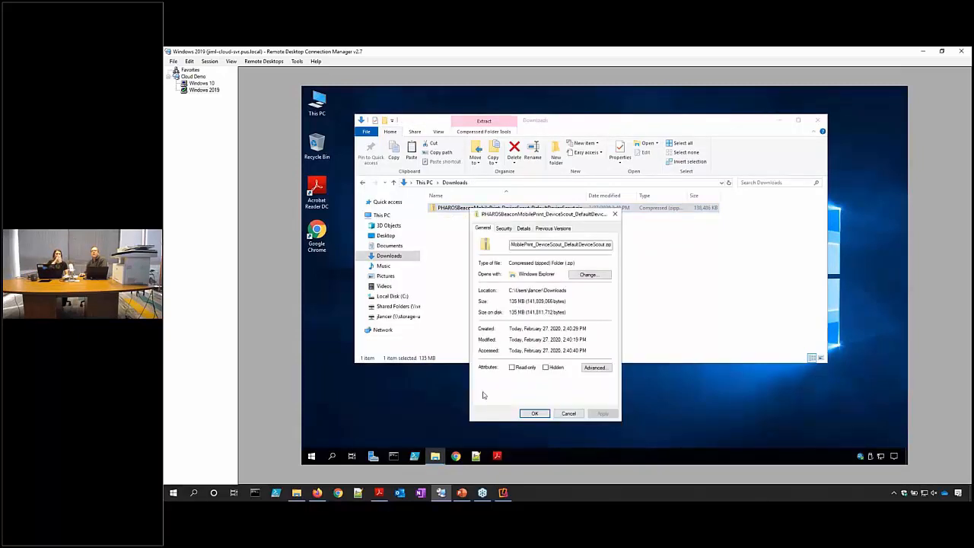
{"action": "left_click", "coordinate": [570, 414]}
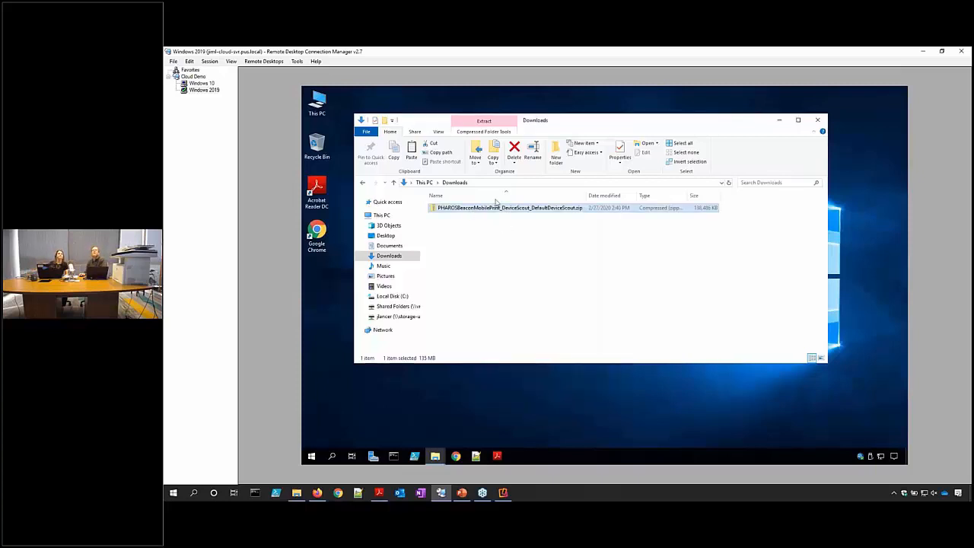
Extract all files from the zip to the suggested folder and select Setup.exe.
{"action": "right_click", "coordinate": [484, 211]}
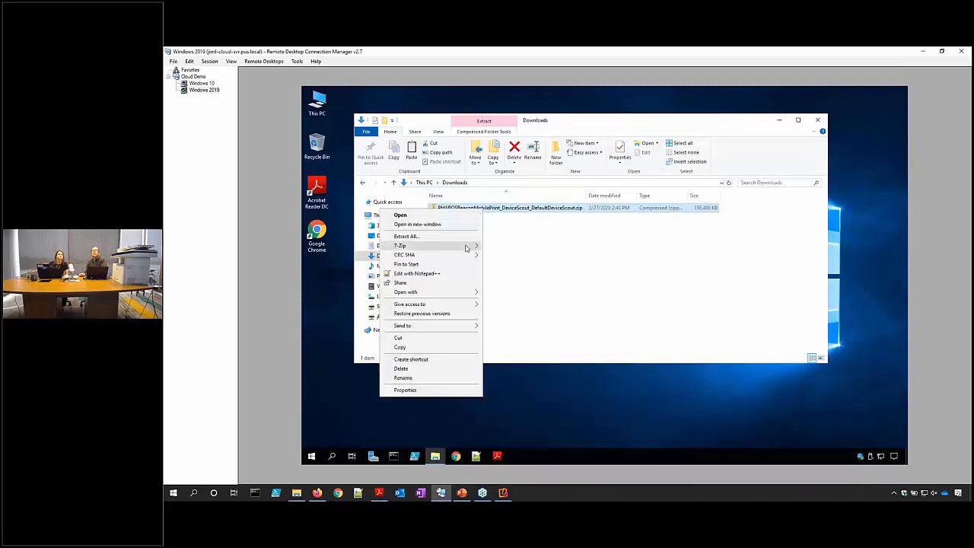
{"action": "left_click", "coordinate": [466, 236]}
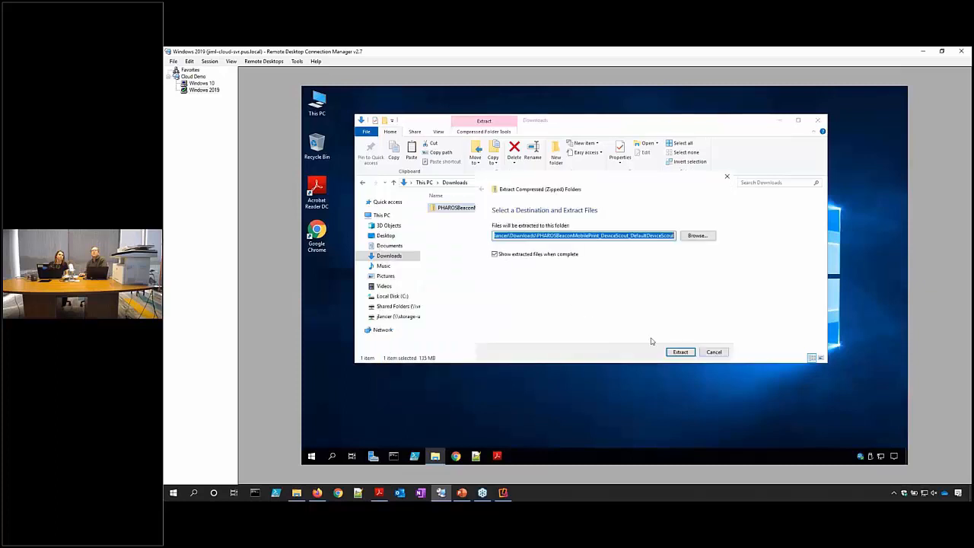
{"action": "left_click", "coordinate": [682, 353]}
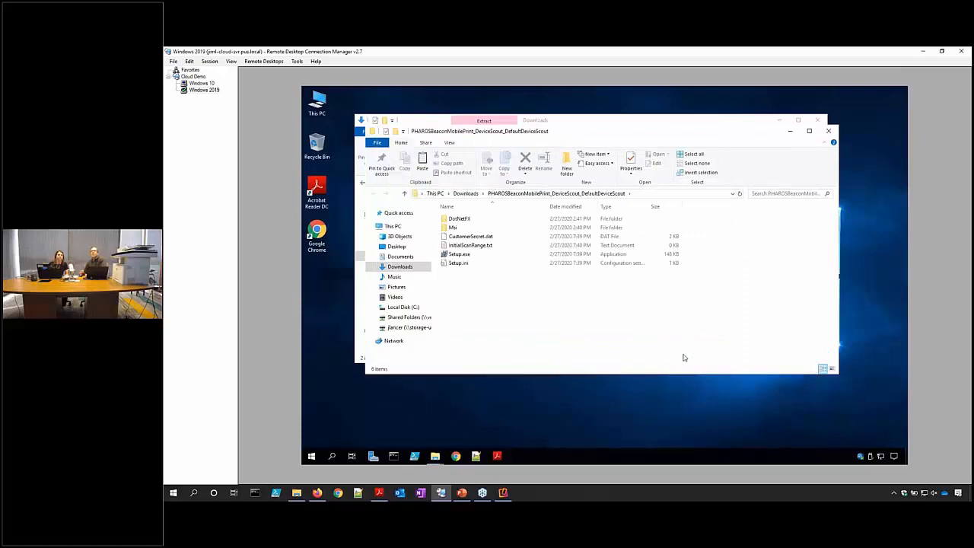
{"action": "left_click", "coordinate": [461, 255]}
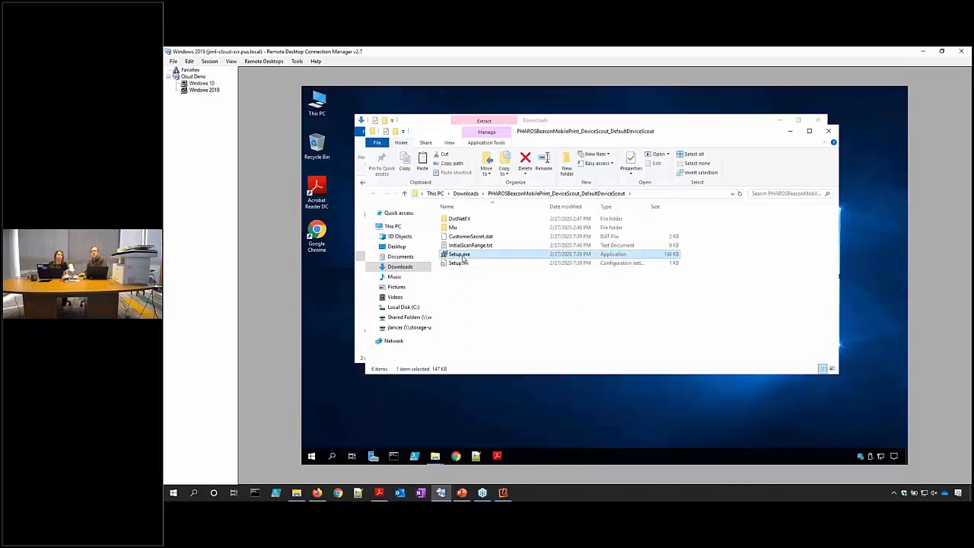
Run Setup.exe as administrator, accept the licence, keep the default folder, and install Device Scout.
{"action": "right_click", "coordinate": [462, 259]}
{"action": "left_click", "coordinate": [444, 271]}
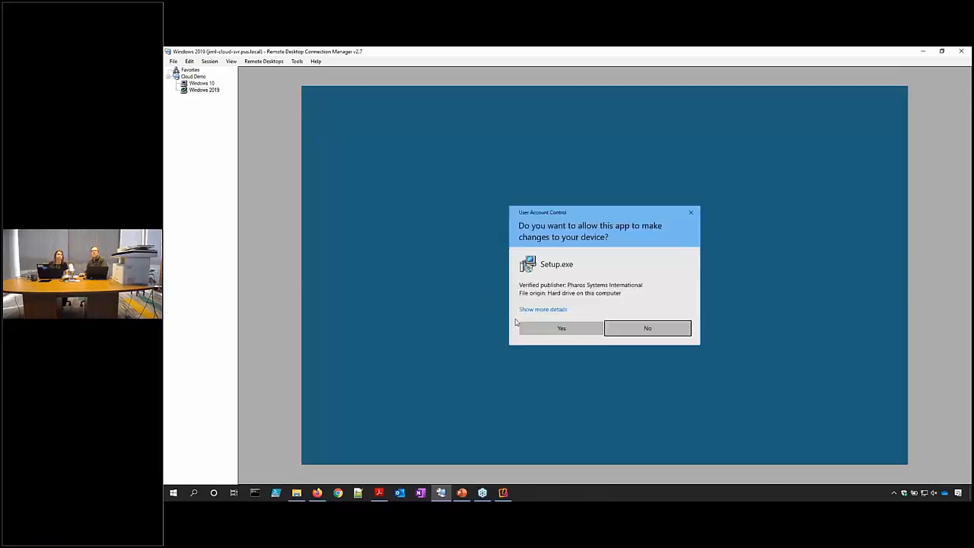
{"action": "left_click", "coordinate": [537, 327]}
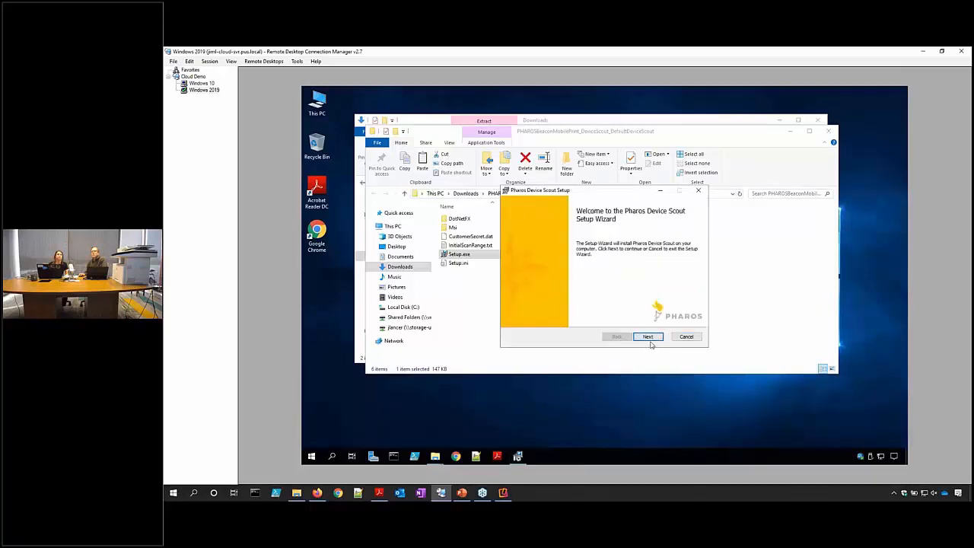
{"action": "left_click", "coordinate": [648, 337]}
{"action": "left_click", "coordinate": [588, 317]}
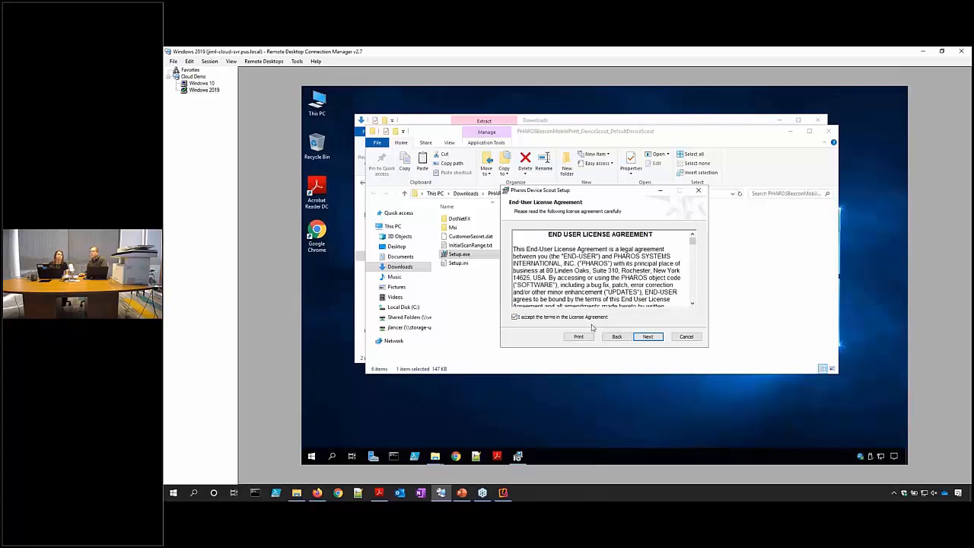
{"action": "left_click", "coordinate": [647, 338]}
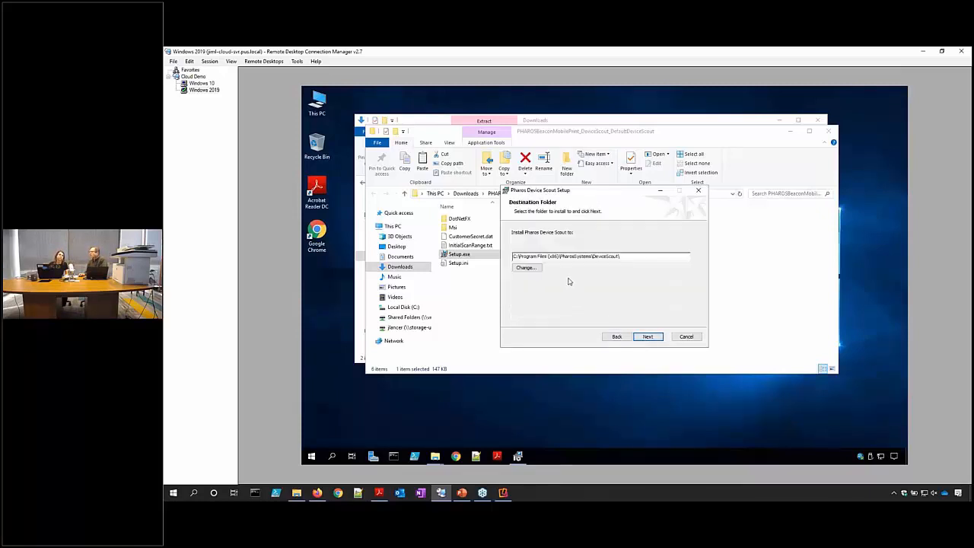
{"action": "left_click", "coordinate": [647, 337]}
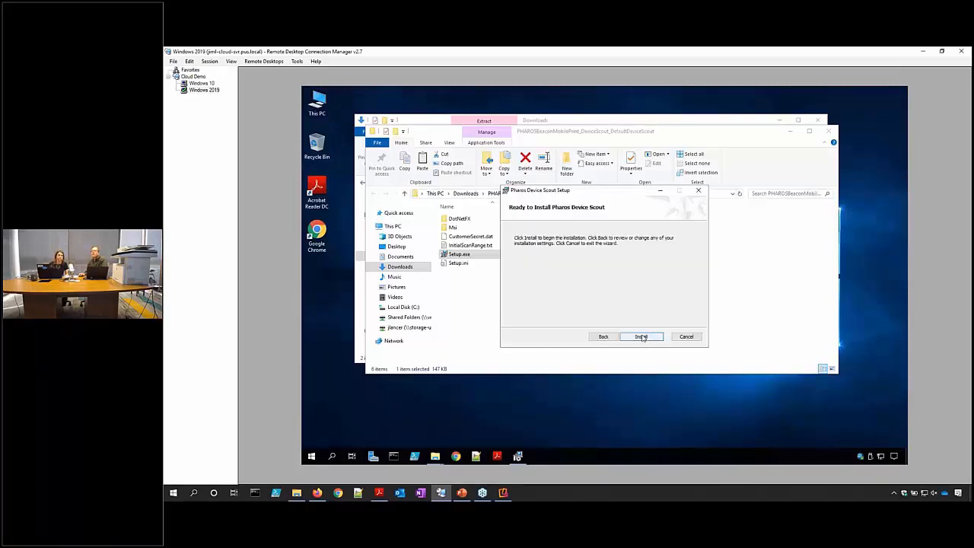
{"action": "left_click", "coordinate": [641, 338]}
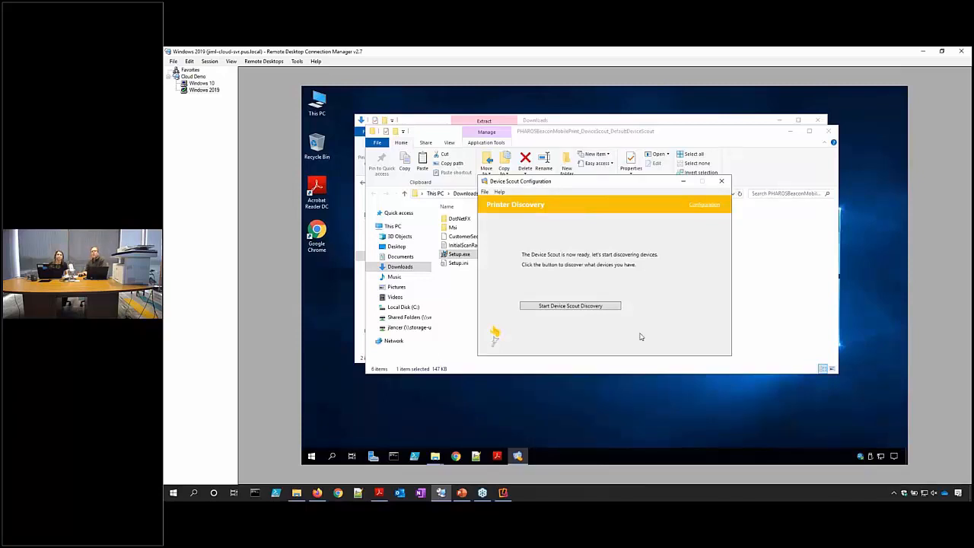
{"action": "mouse_move", "coordinate": [434, 455]}
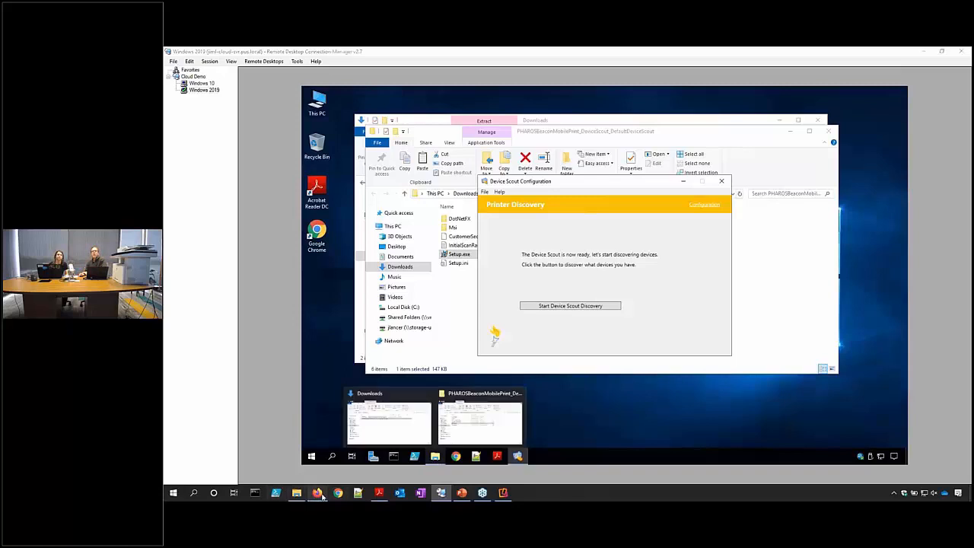
{"action": "left_click", "coordinate": [317, 492]}
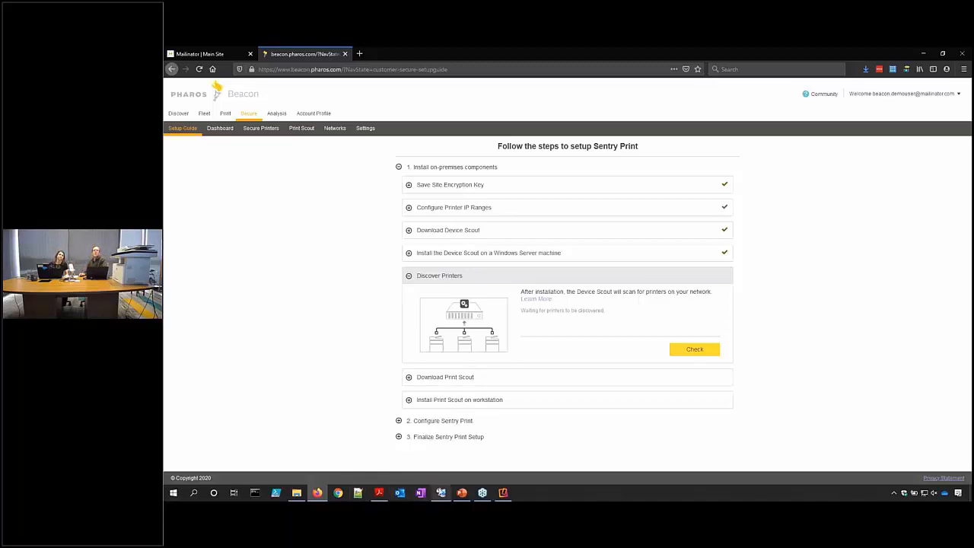
{"action": "mouse_move", "coordinate": [440, 492]}
{"action": "left_click", "coordinate": [444, 457]}
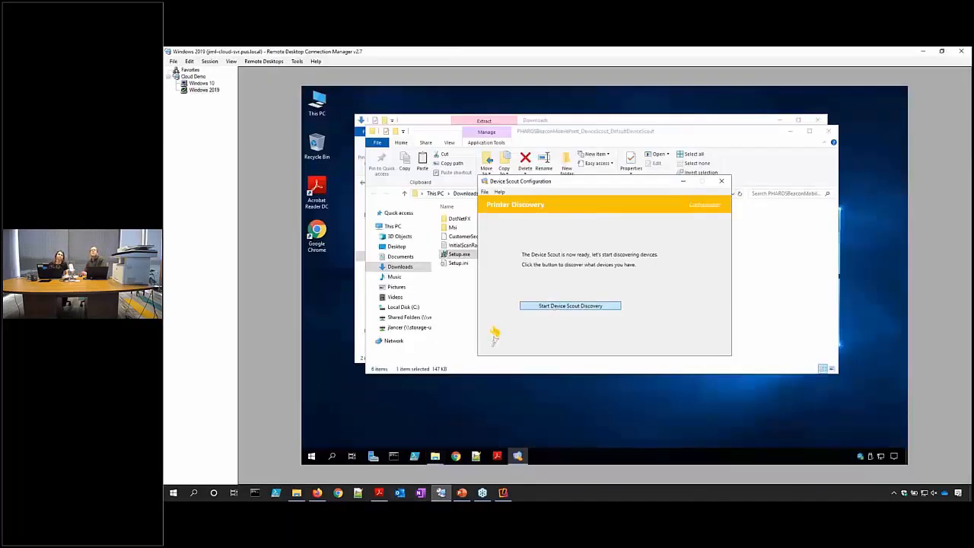
Run Device Scout discovery on 10.1.0.1–10.1.3.254, acknowledge the success message, and return to Firefox.
{"action": "left_click", "coordinate": [570, 306]}
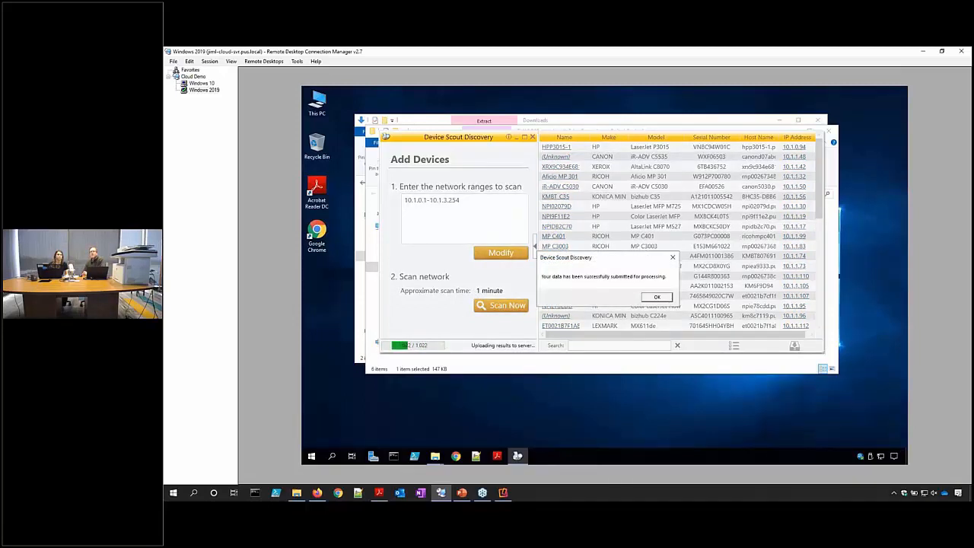
{"action": "left_click", "coordinate": [654, 297]}
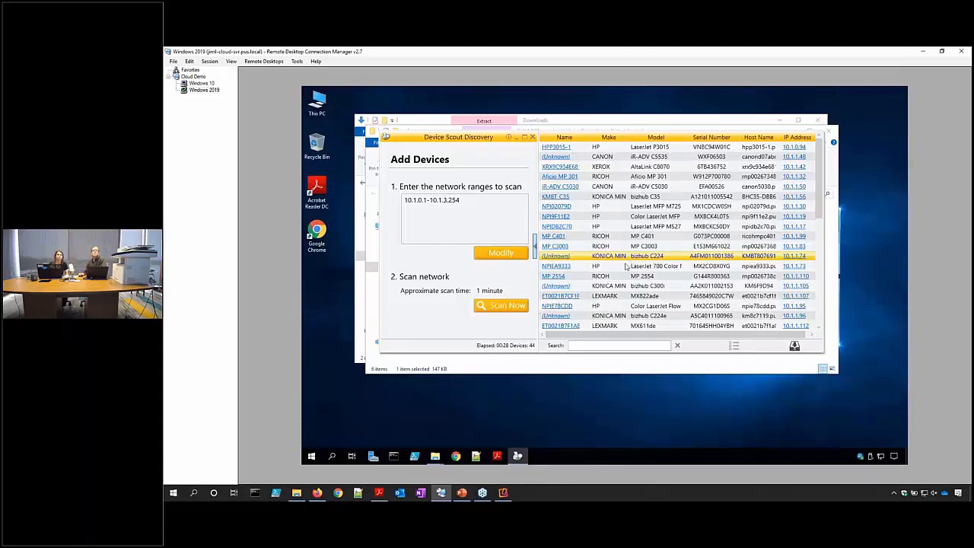
{"action": "left_click", "coordinate": [317, 493]}
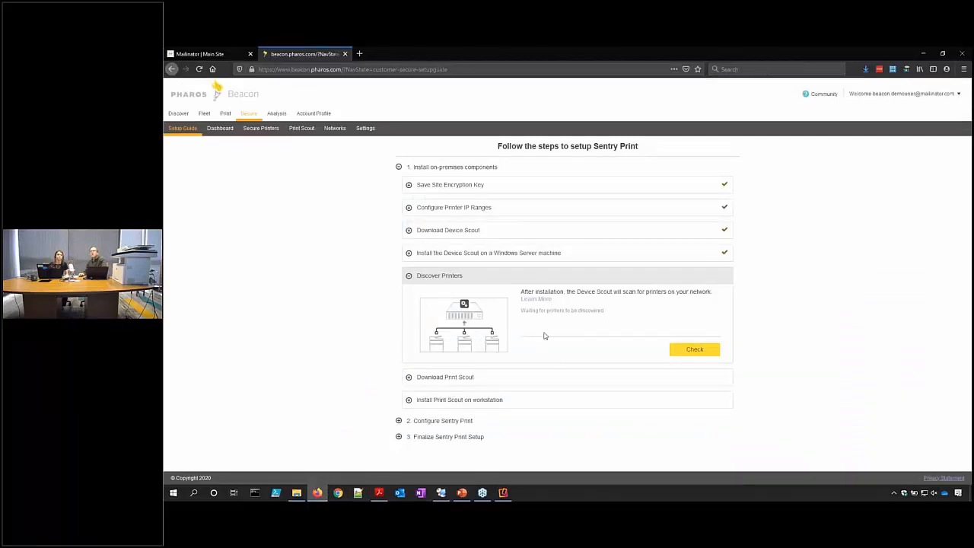
Download the Windows Print Scout package and save the 172 MB zip.
{"action": "left_click", "coordinate": [408, 378]}
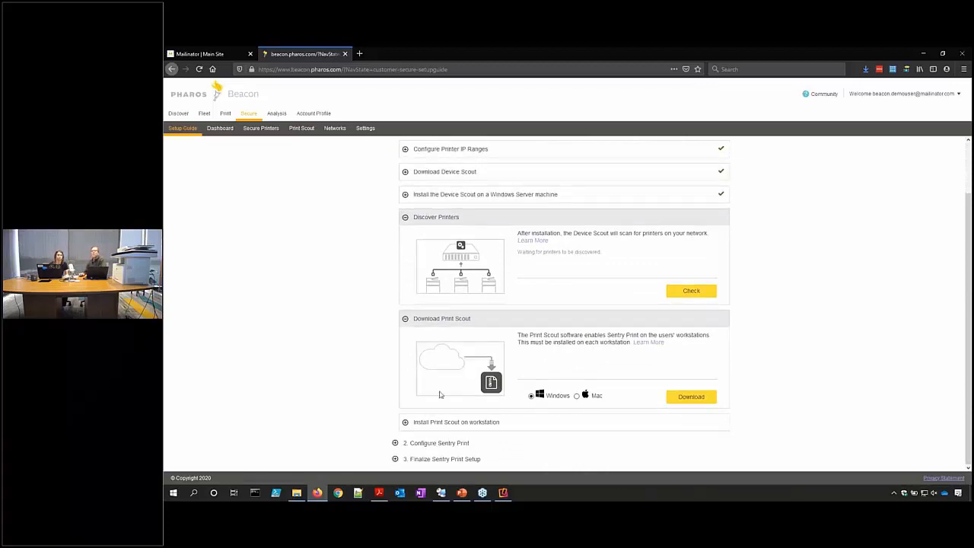
{"action": "left_click", "coordinate": [698, 397]}
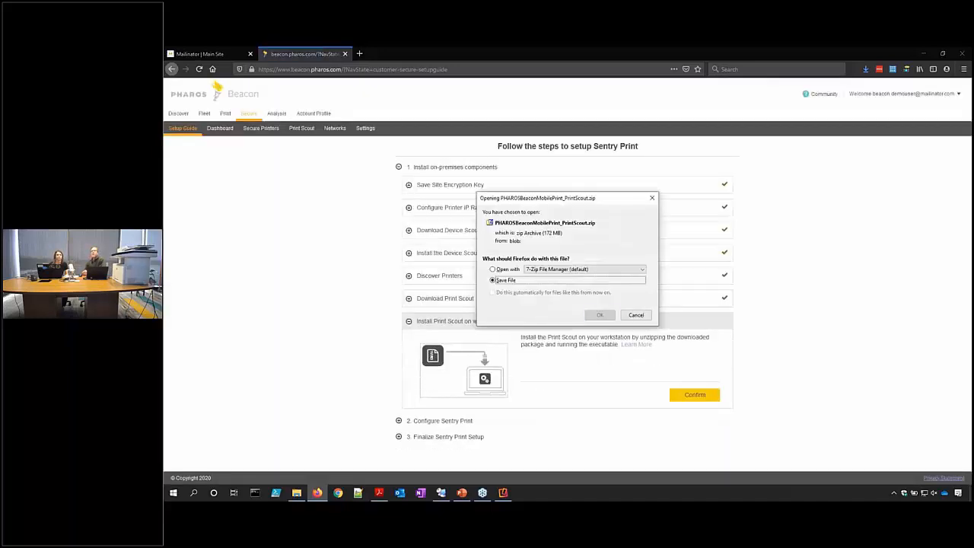
{"action": "left_click", "coordinate": [600, 315]}
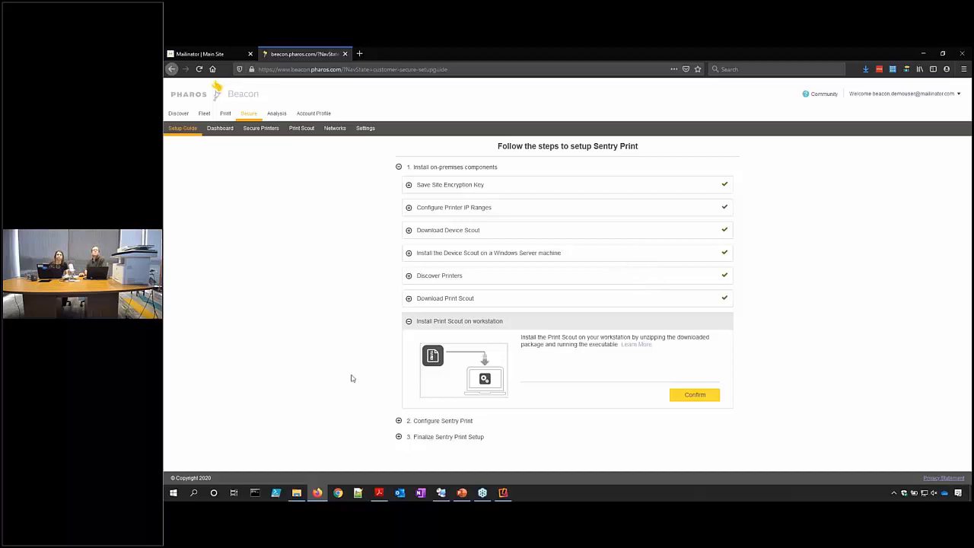
Copy the 171 MB Print Scout zip into the Windows 10 session's Downloads and view its properties.
{"action": "left_click", "coordinate": [296, 493]}
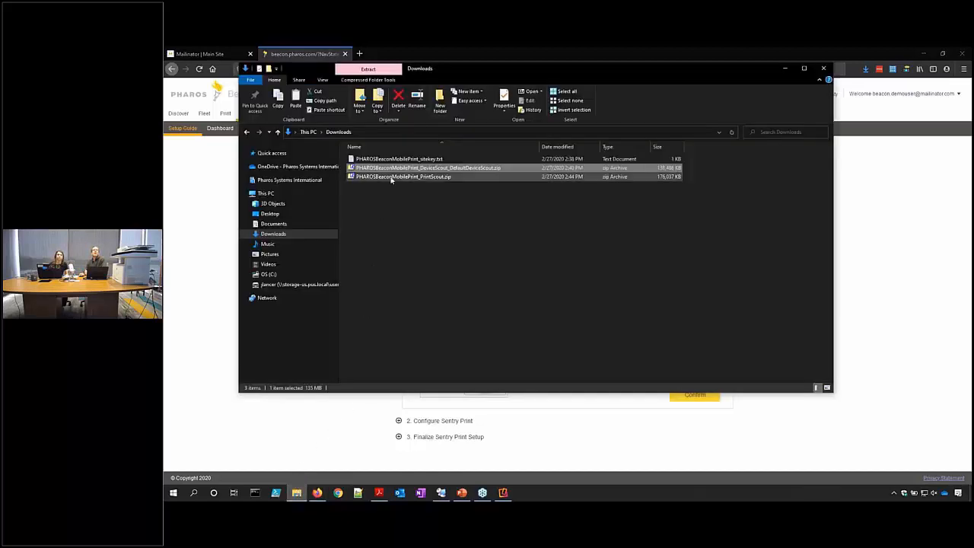
{"action": "left_click", "coordinate": [392, 177]}
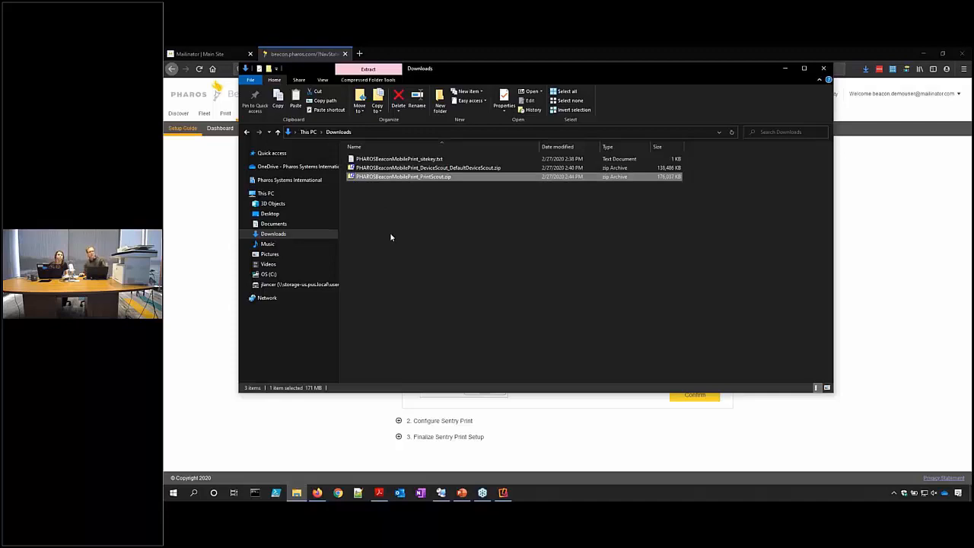
{"action": "left_click", "coordinate": [440, 492]}
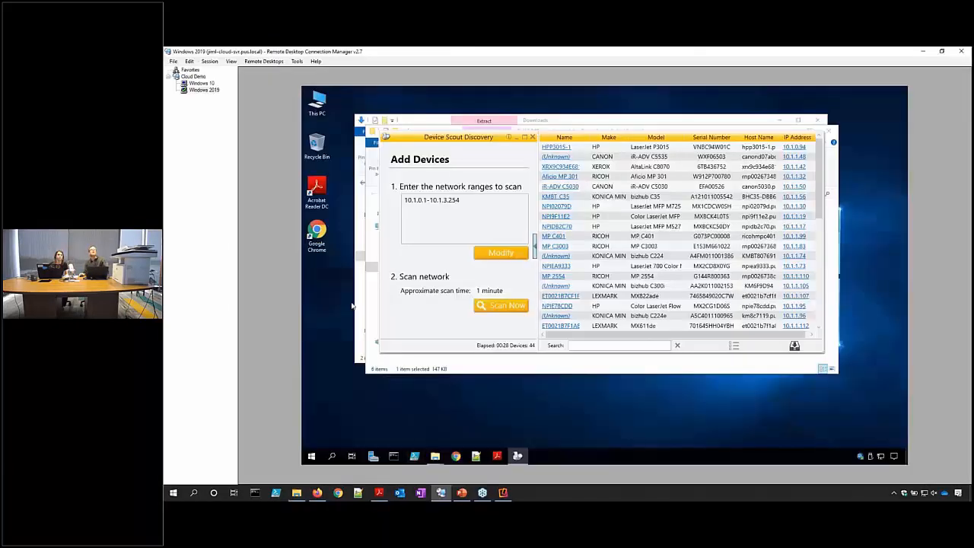
{"action": "left_click", "coordinate": [201, 83]}
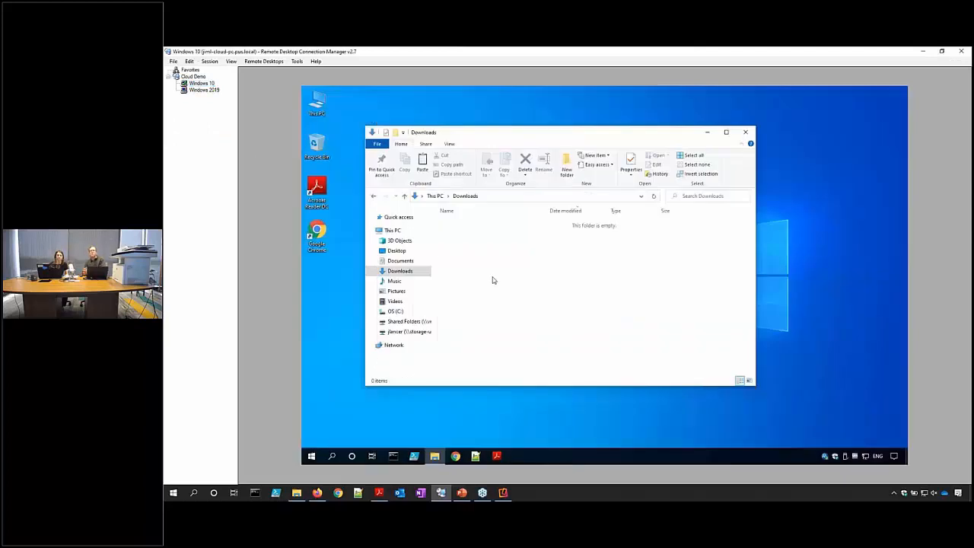
{"action": "key", "text": "ctrl+v"}
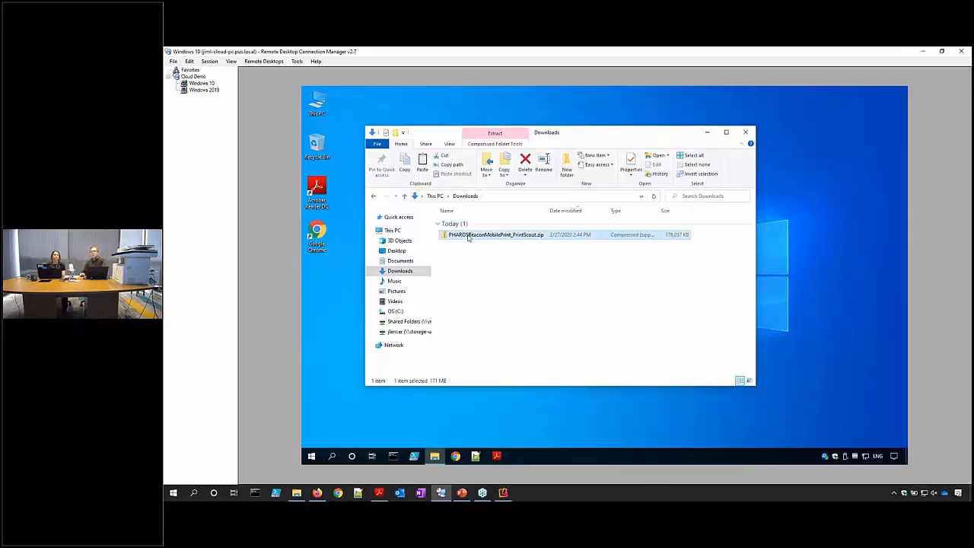
{"action": "right_click", "coordinate": [468, 236]}
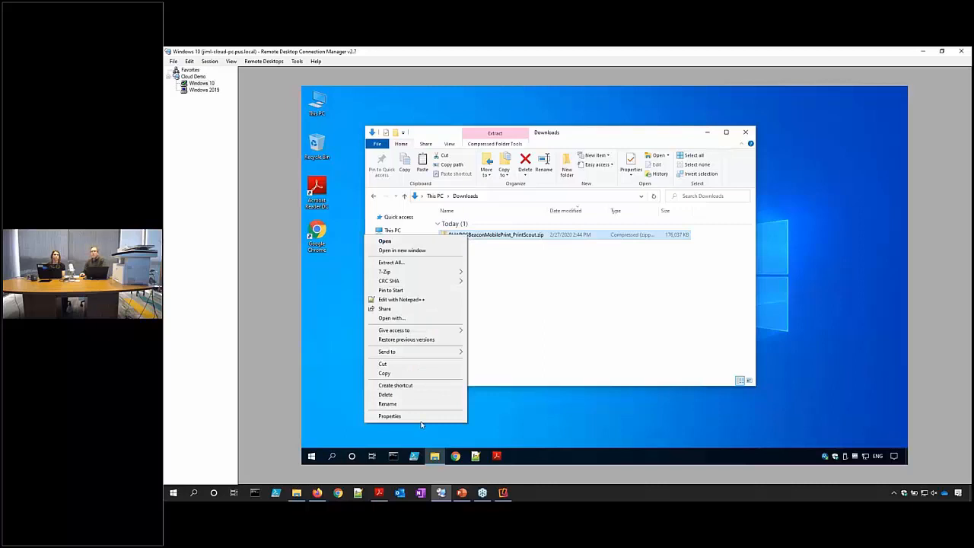
{"action": "left_click", "coordinate": [420, 415]}
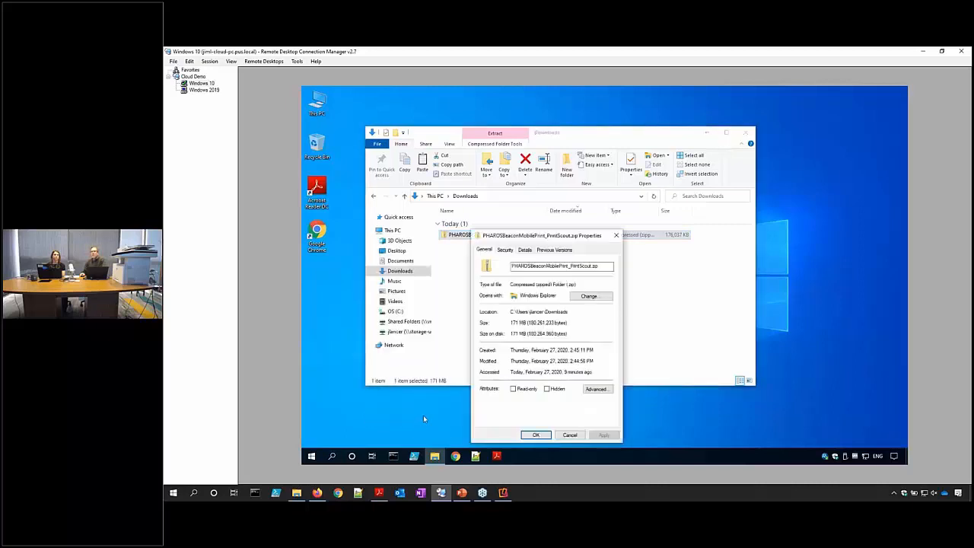
Extract the PHAROSBeaconMobilePrint_PrintScout.zip to its suggested folder and select PrintScoutInstaller.exe.
{"action": "left_click", "coordinate": [574, 435]}
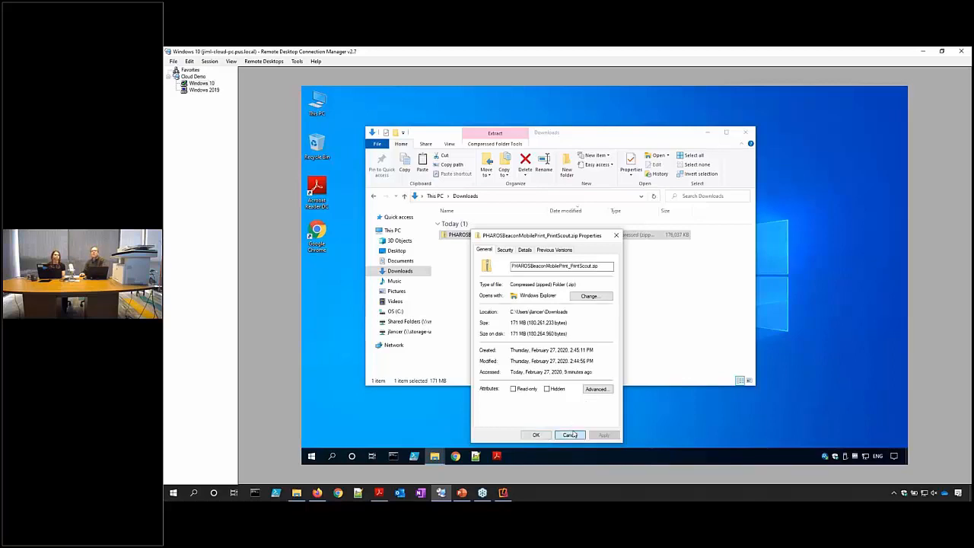
{"action": "right_click", "coordinate": [484, 237]}
{"action": "left_click", "coordinate": [458, 261]}
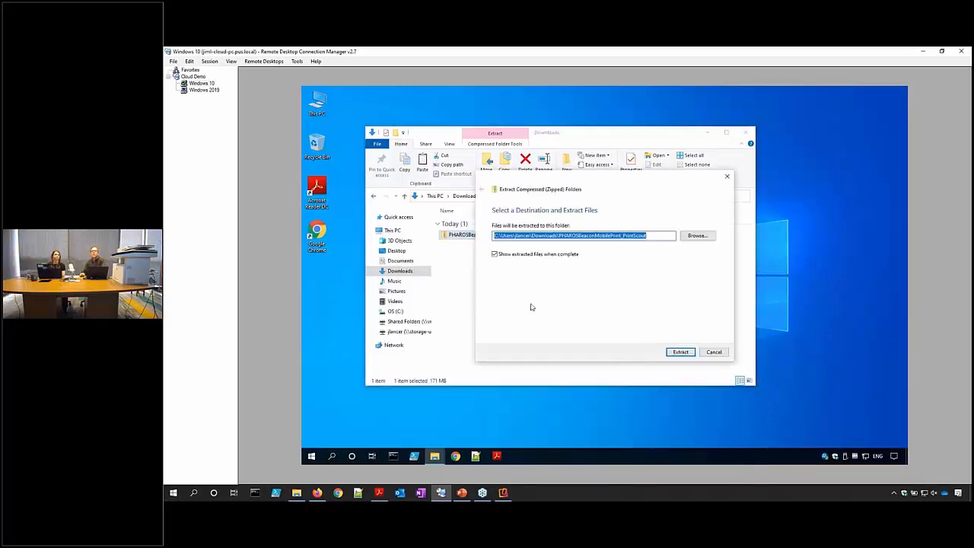
{"action": "left_click", "coordinate": [681, 352]}
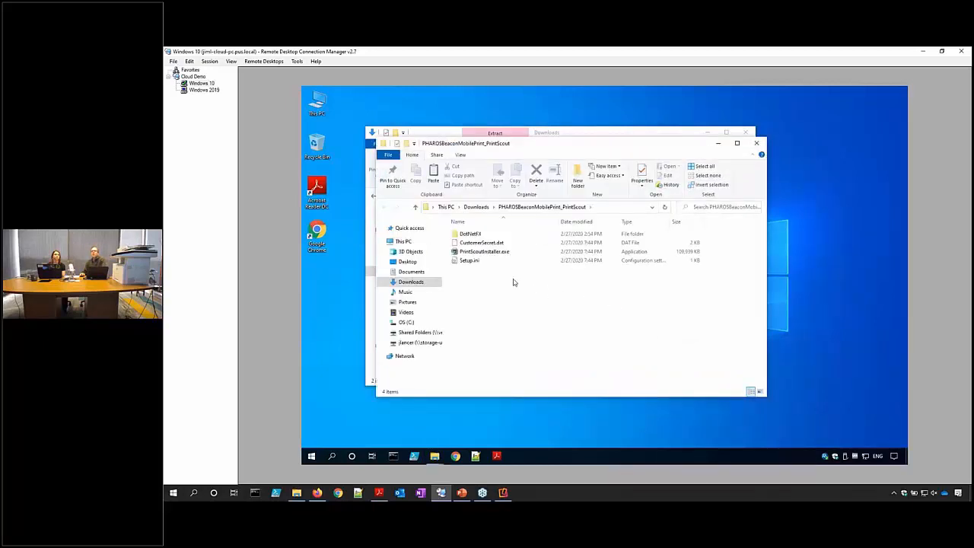
{"action": "left_click", "coordinate": [496, 252]}
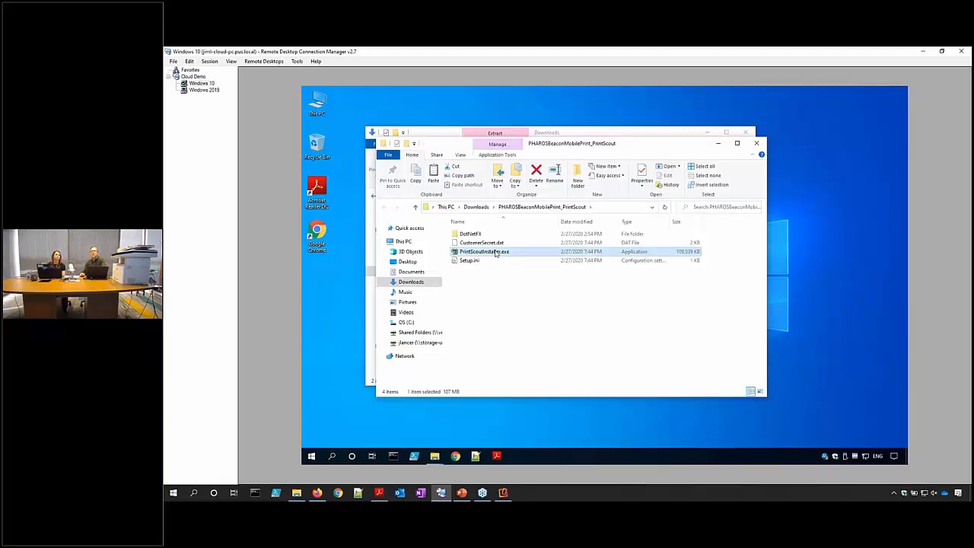
{"action": "right_click", "coordinate": [496, 253]}
Run PrintScoutInstaller.exe as administrator, accept the licence agreement and install Pharos Print Scout.
{"action": "left_click", "coordinate": [438, 265]}
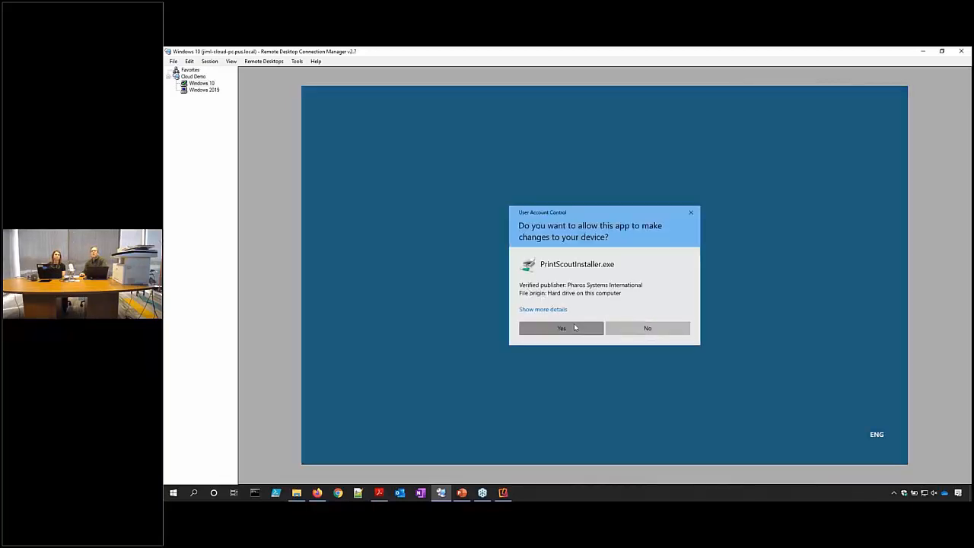
{"action": "left_click", "coordinate": [574, 328]}
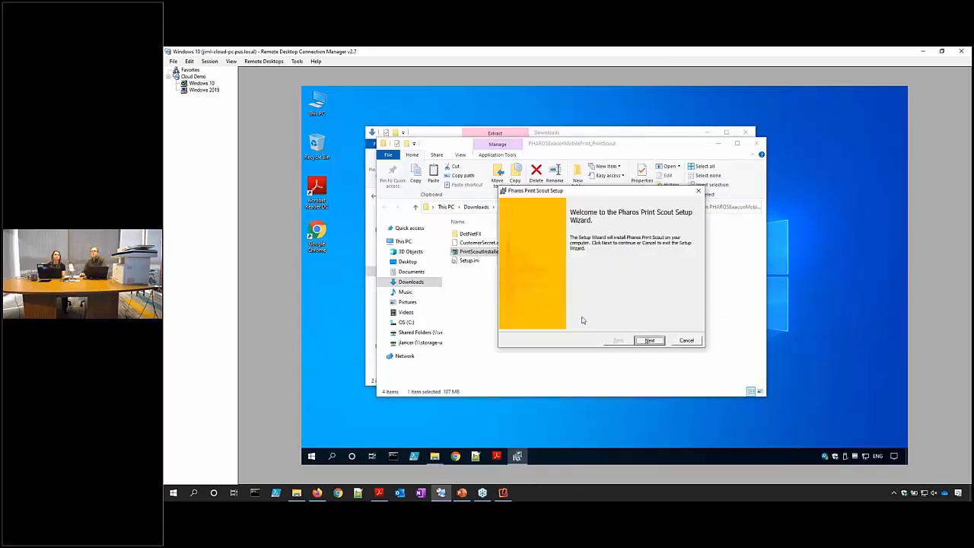
{"action": "left_click", "coordinate": [648, 341]}
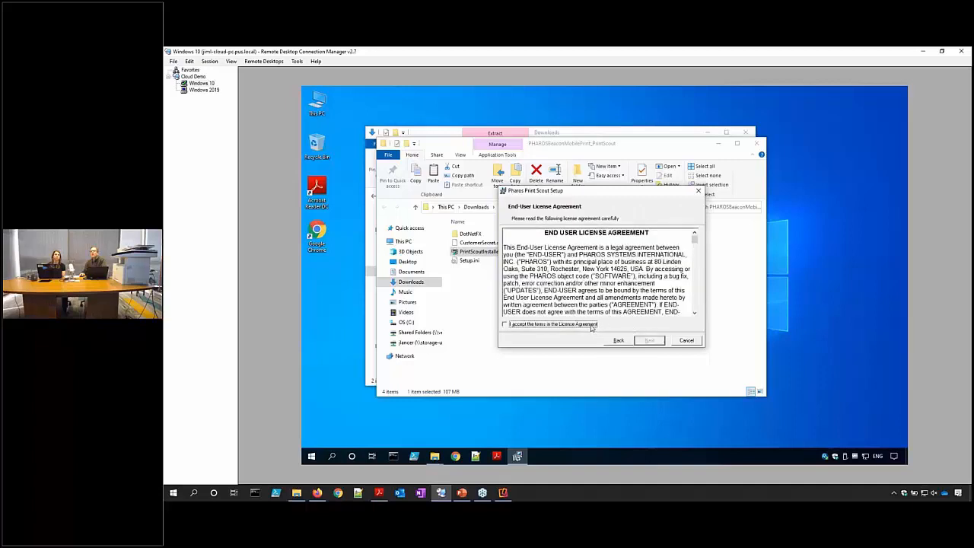
{"action": "left_click", "coordinate": [591, 325]}
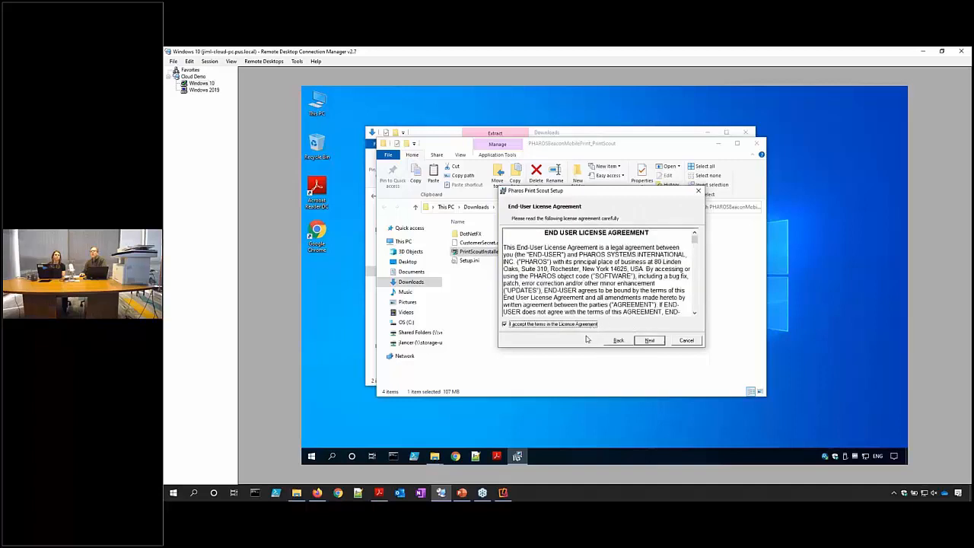
{"action": "left_click", "coordinate": [645, 341]}
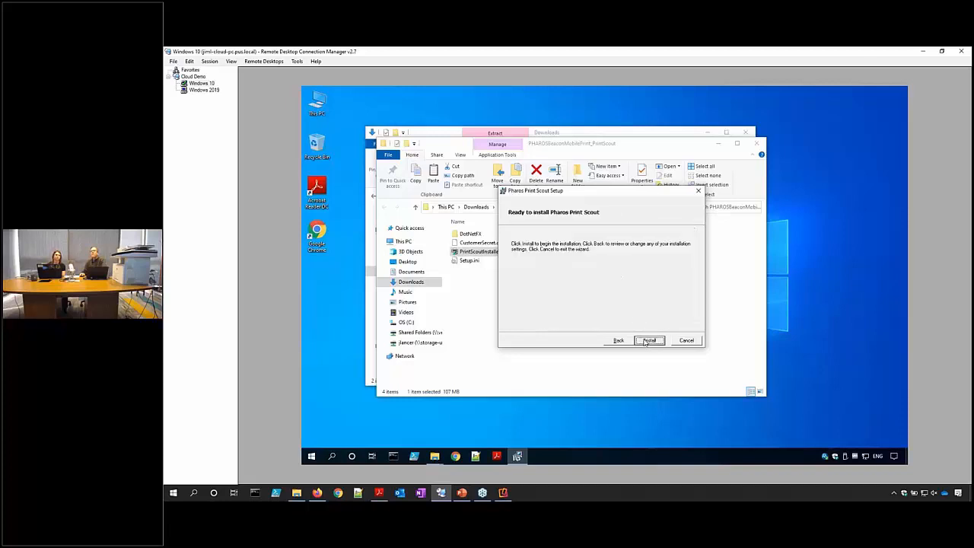
{"action": "left_click", "coordinate": [647, 341]}
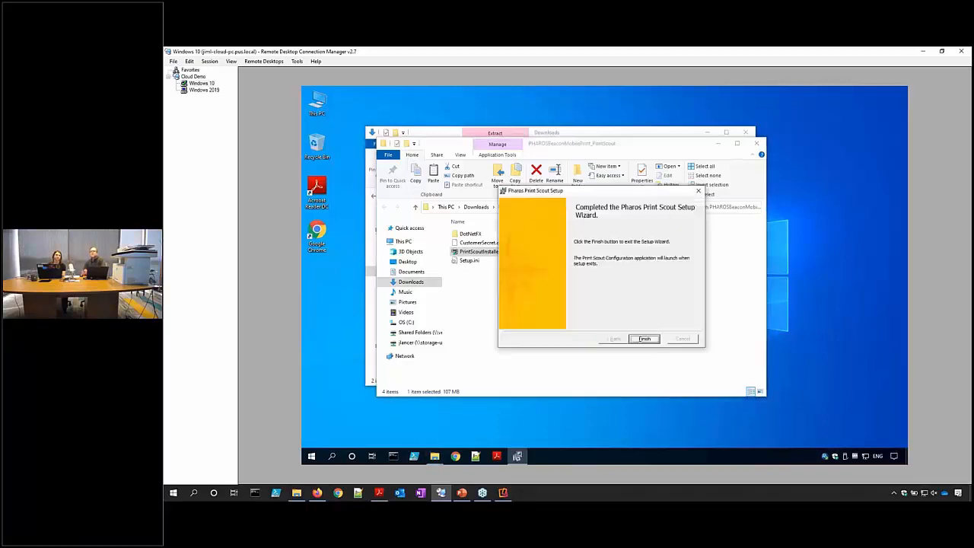
{"action": "left_click", "coordinate": [644, 339]}
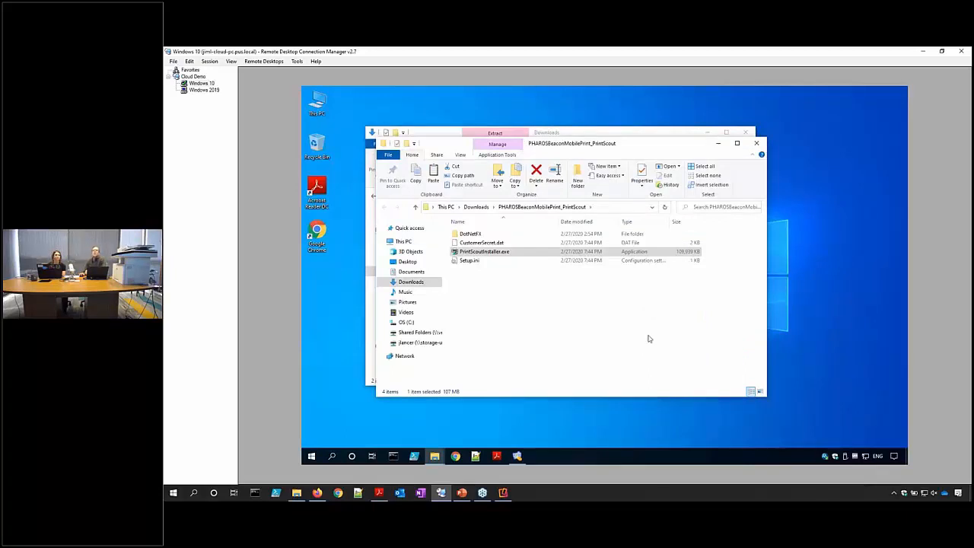
{"action": "left_click", "coordinate": [516, 456]}
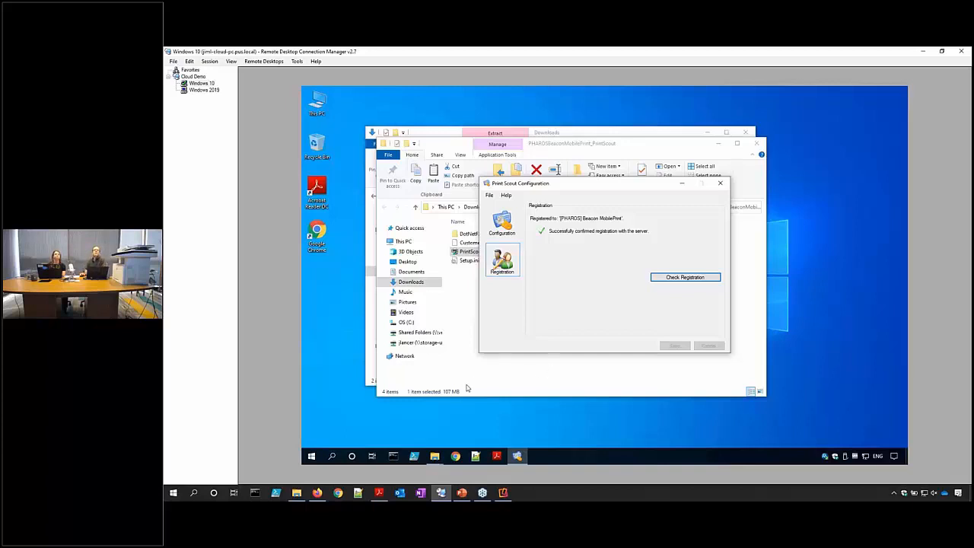
{"action": "left_click", "coordinate": [317, 492]}
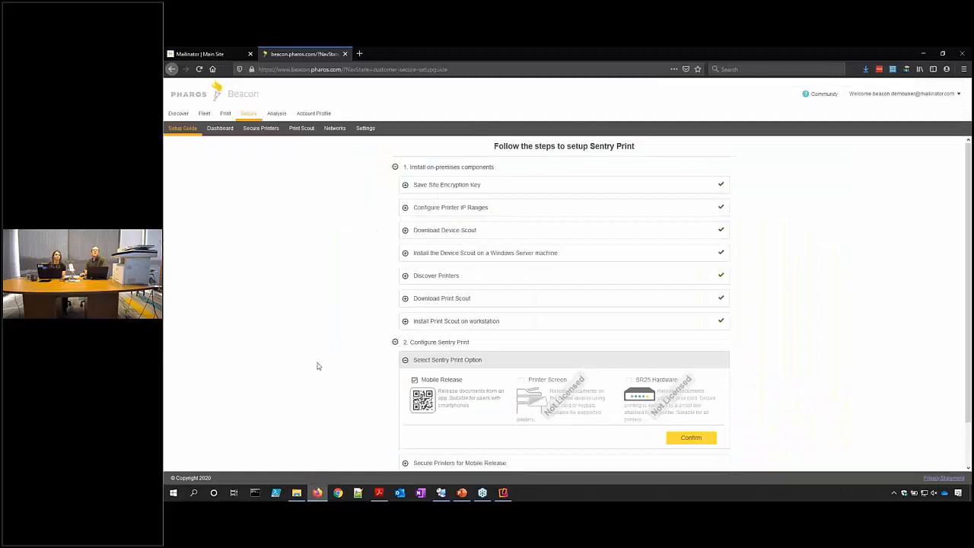
Collapse the finished on-premises install section and expand Secure Printers for Mobile Release.
{"action": "scroll", "coordinate": [318, 364], "scroll_direction": "down", "scroll_amount": 1}
{"action": "scroll", "coordinate": [317, 365], "scroll_direction": "up", "scroll_amount": 1}
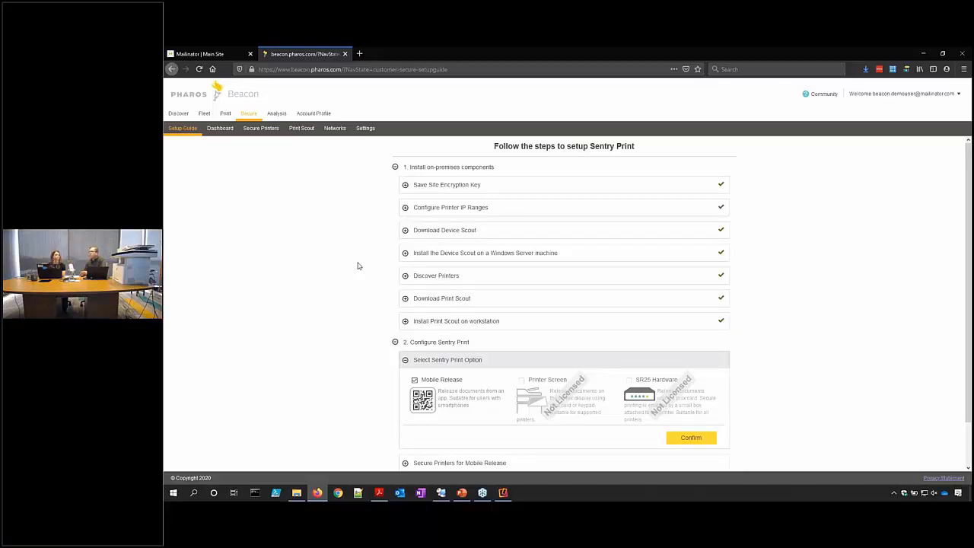
{"action": "left_click", "coordinate": [396, 168]}
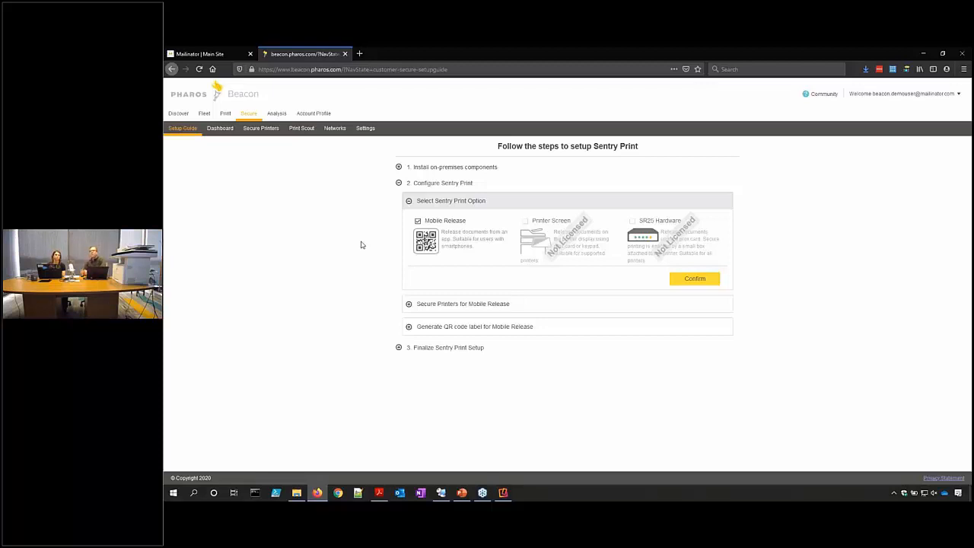
{"action": "left_click", "coordinate": [409, 305]}
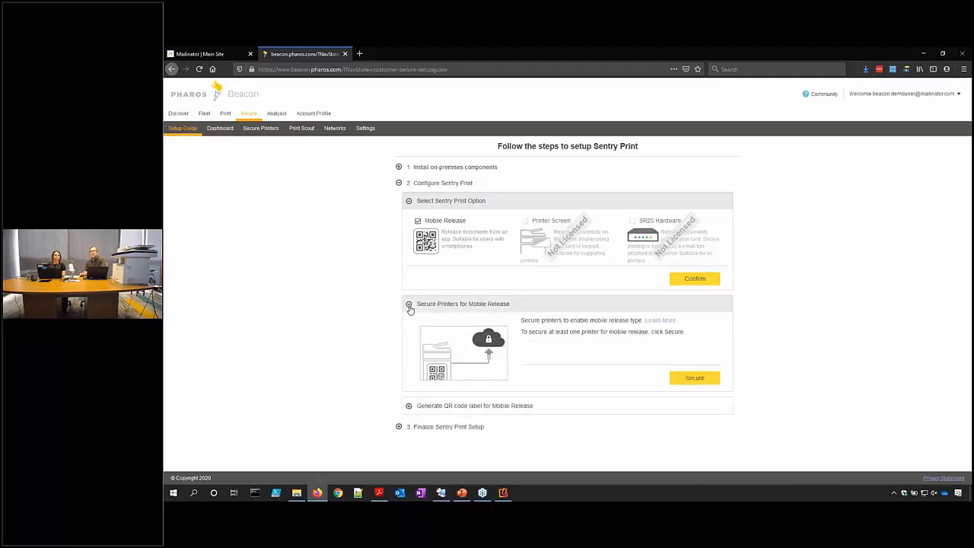
Select all 44 printers and secure them with Mobile as the enabled release type.
{"action": "left_click", "coordinate": [694, 383]}
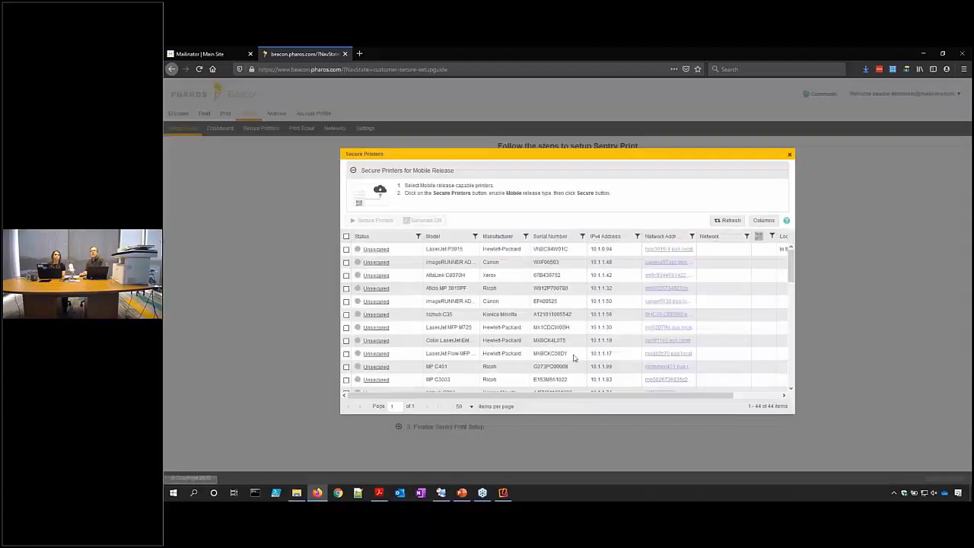
{"action": "left_click", "coordinate": [346, 237]}
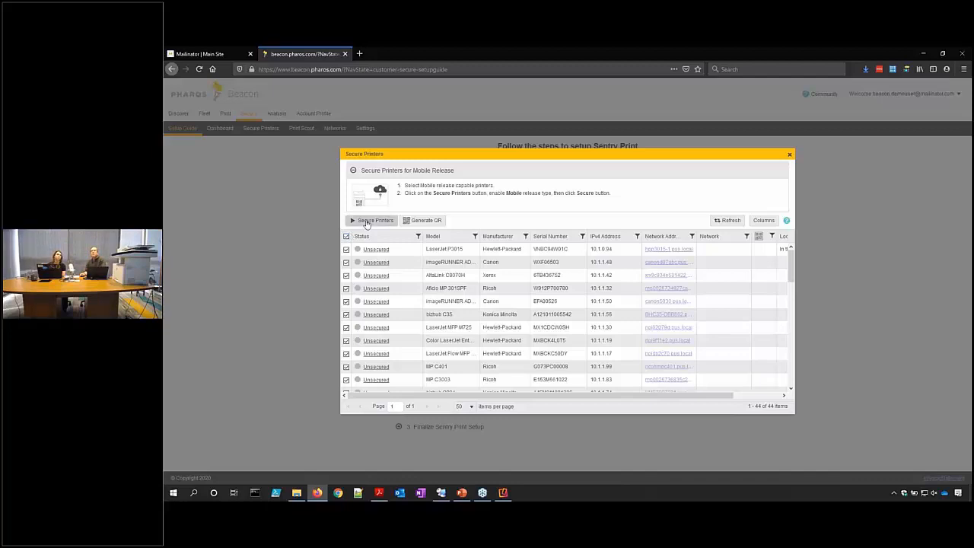
{"action": "left_click", "coordinate": [367, 221]}
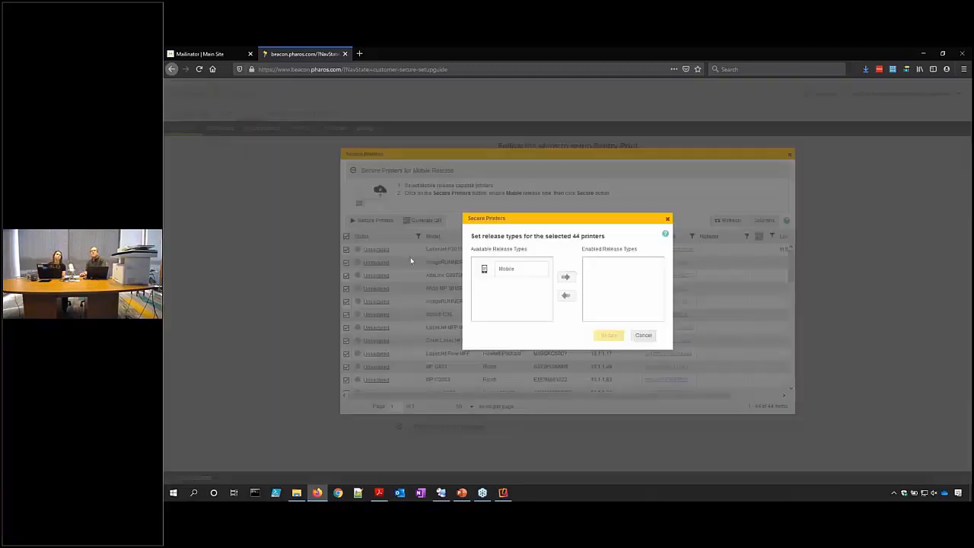
{"action": "left_click", "coordinate": [499, 269]}
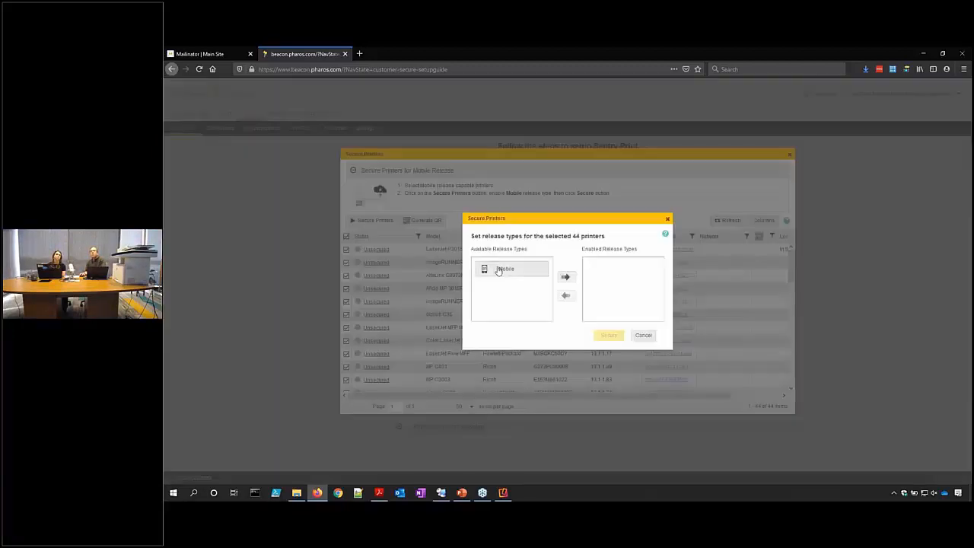
{"action": "left_click", "coordinate": [565, 277]}
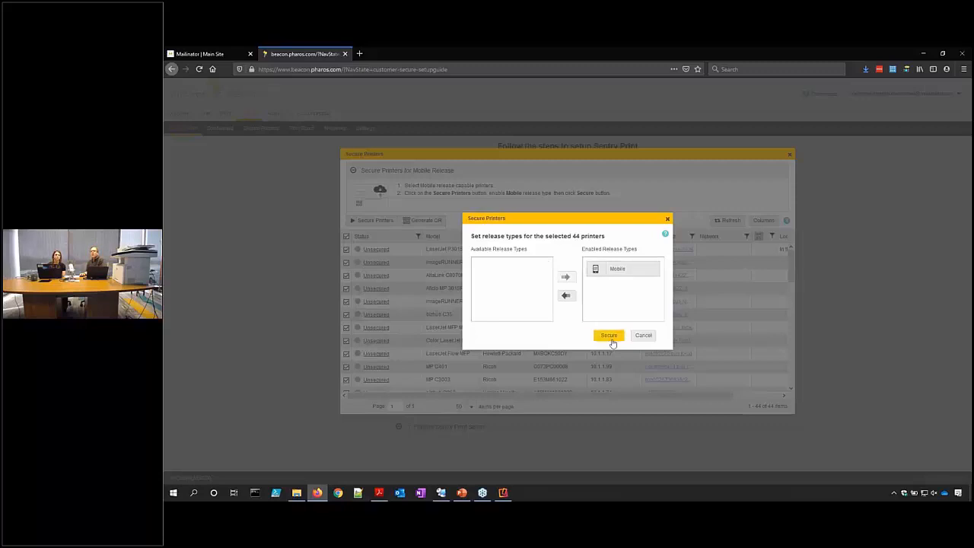
{"action": "left_click", "coordinate": [609, 336]}
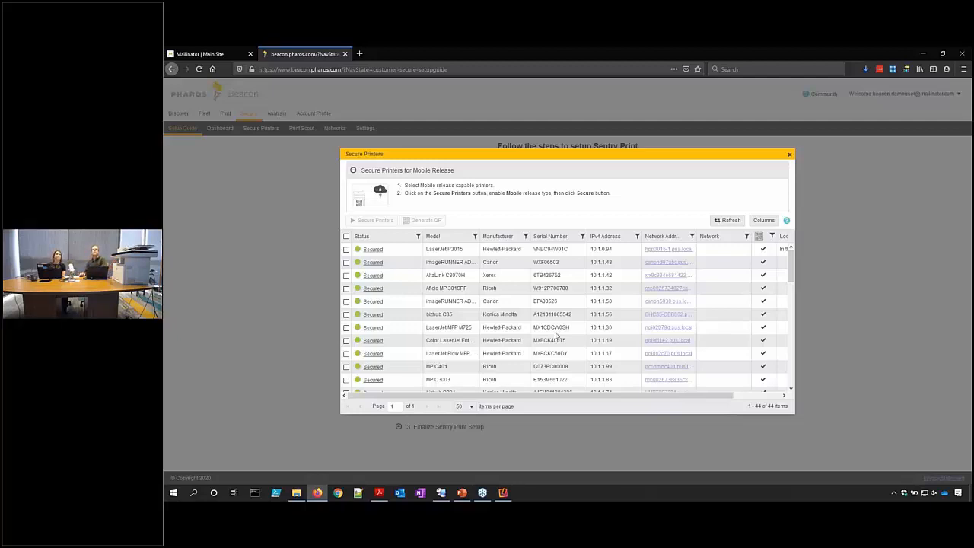
{"action": "left_click", "coordinate": [347, 236]}
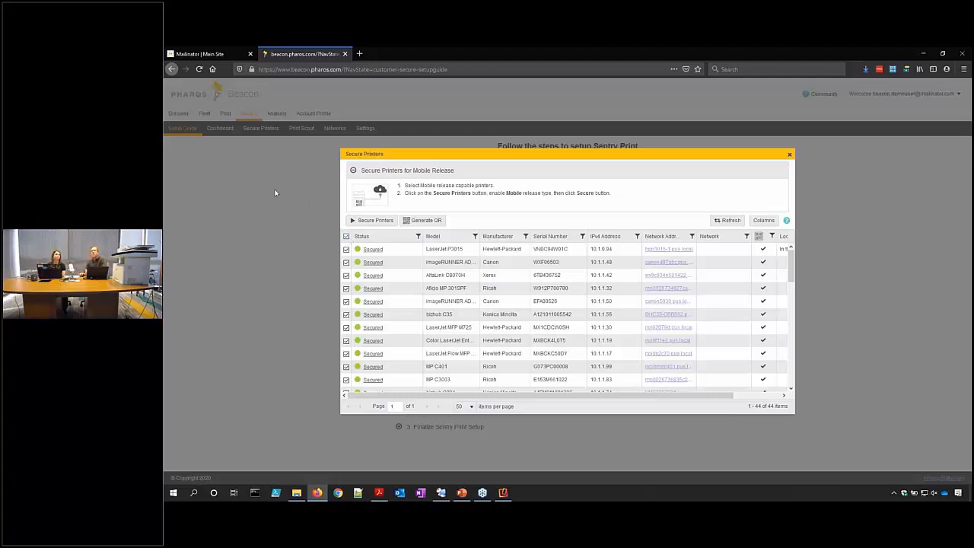
Generate the printers' QR code labels as QRCode.pdf and open it in Adobe Acrobat Reader DC.
{"action": "left_click", "coordinate": [428, 221]}
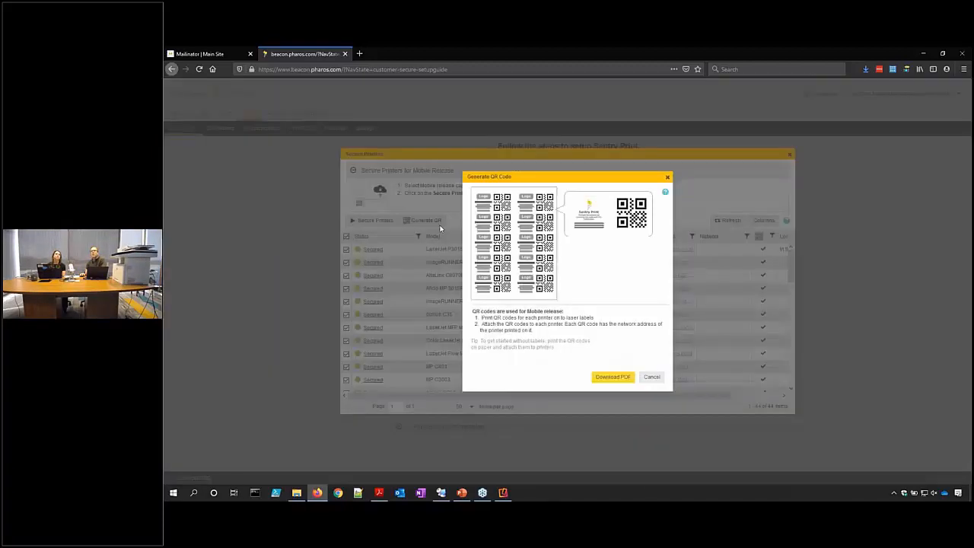
{"action": "left_click", "coordinate": [613, 379]}
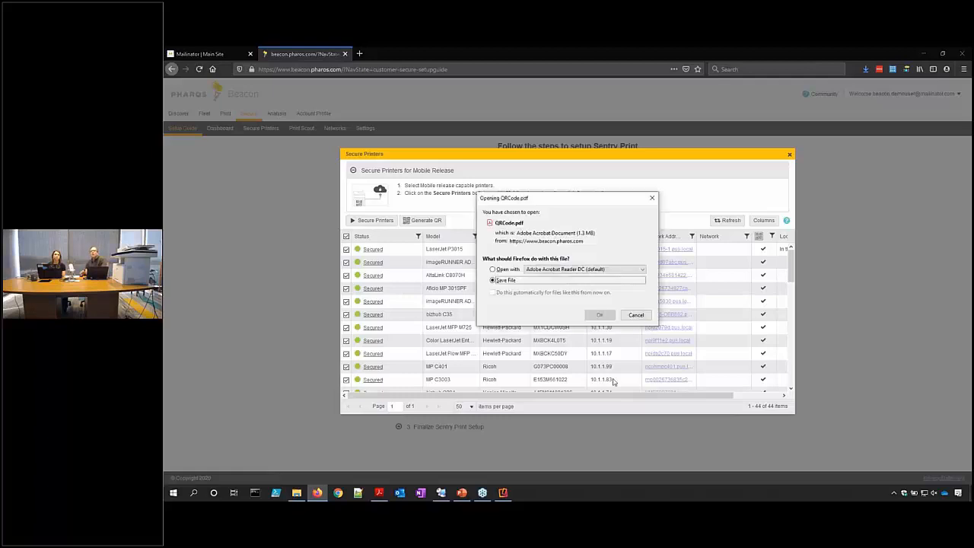
{"action": "left_click", "coordinate": [508, 269]}
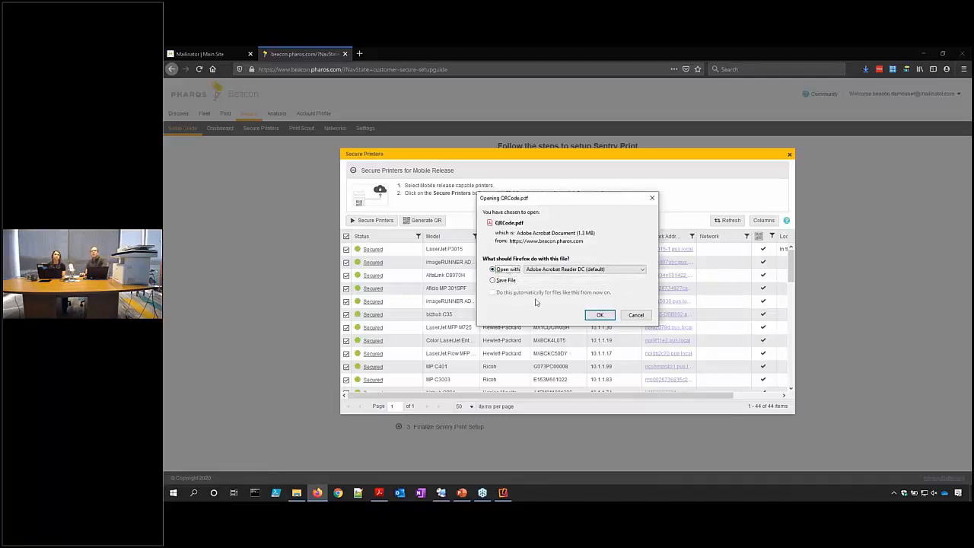
{"action": "left_click", "coordinate": [600, 315]}
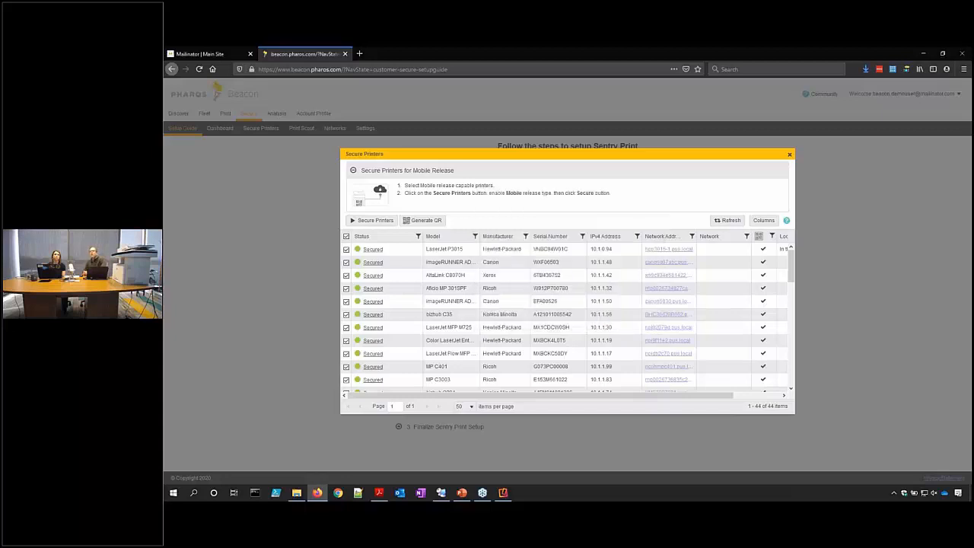
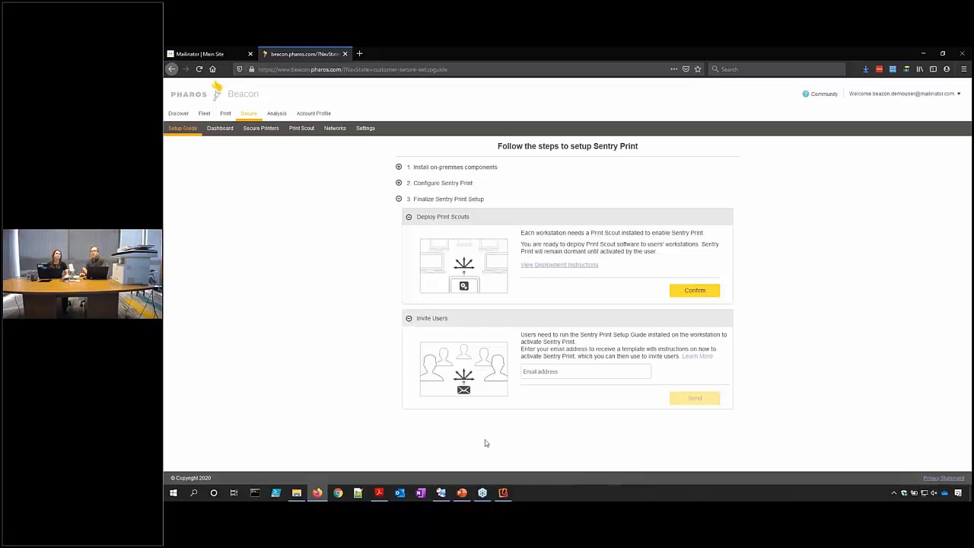
On the remote workstation, create the Print Scout deployment settings file and open its Deployment folder.
{"action": "left_click", "coordinate": [443, 493]}
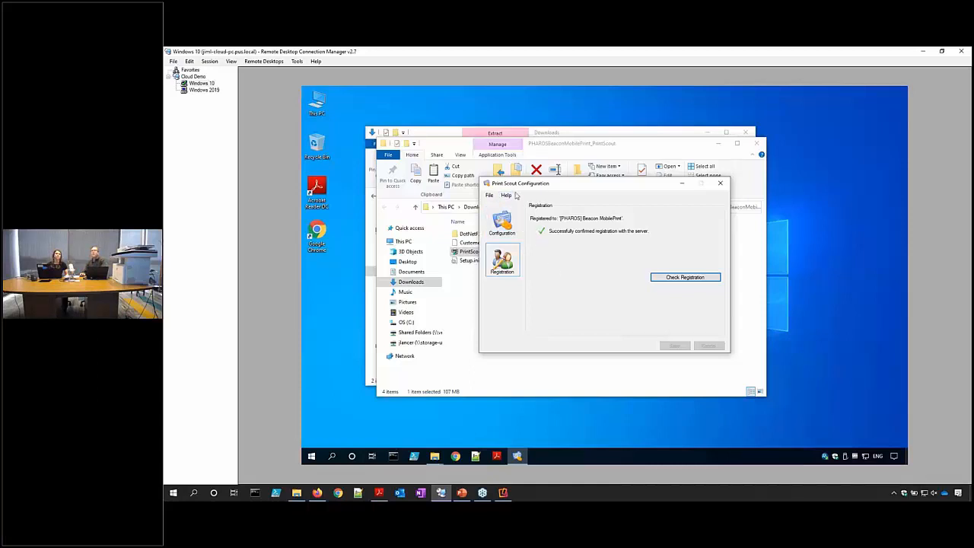
{"action": "left_click_drag", "start_coordinate": [514, 190], "coordinate": [516, 197]}
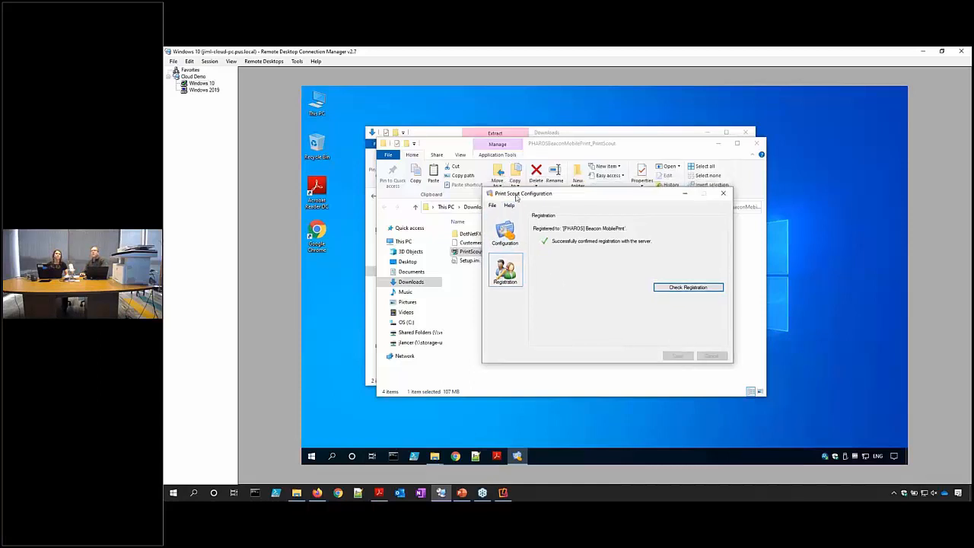
{"action": "left_click", "coordinate": [493, 207]}
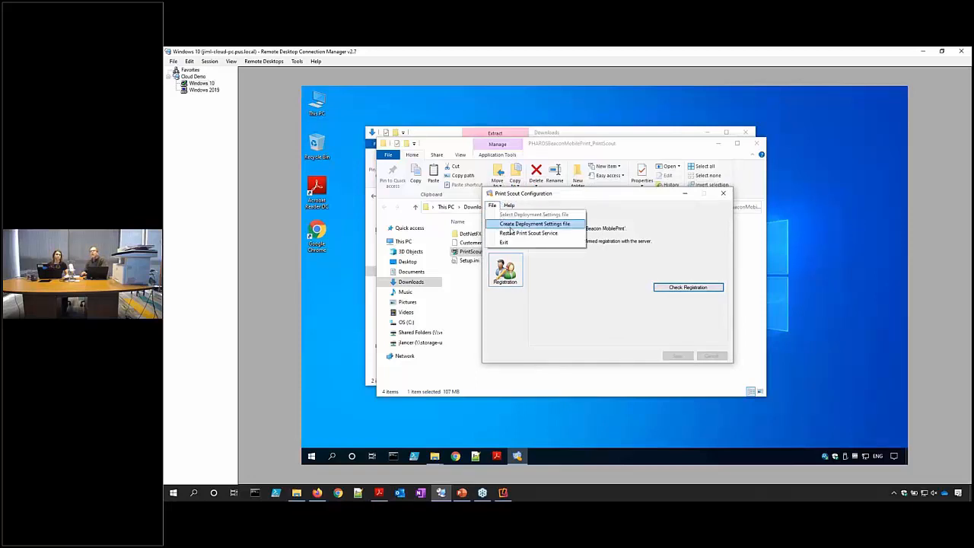
{"action": "left_click", "coordinate": [510, 227]}
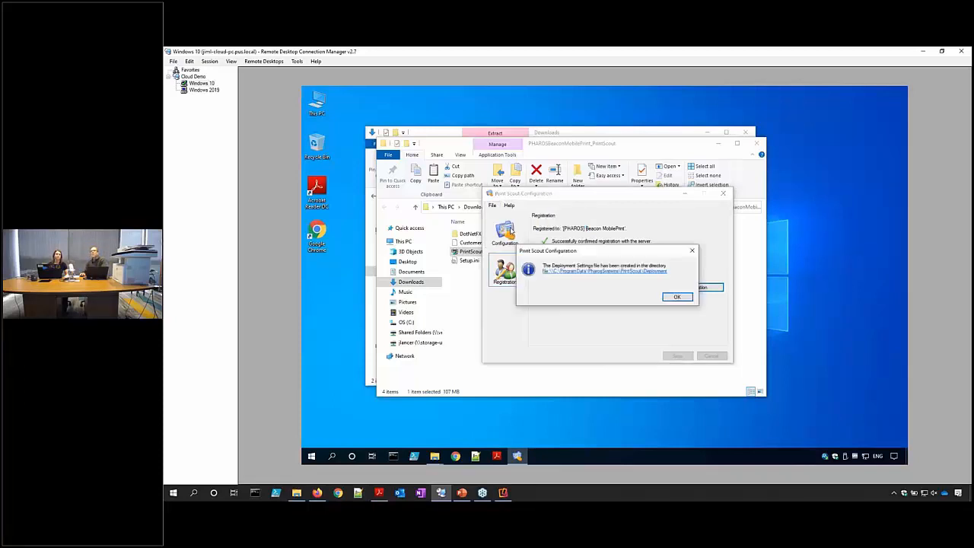
{"action": "left_click", "coordinate": [565, 275]}
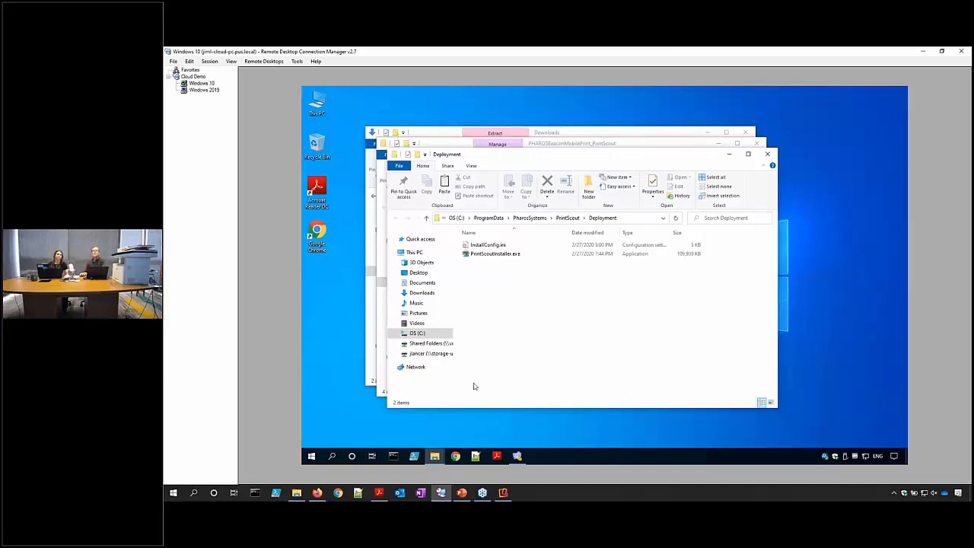
Send the Invite Users template to the demo user's Mailinator e-mail address.
{"action": "left_click", "coordinate": [317, 493]}
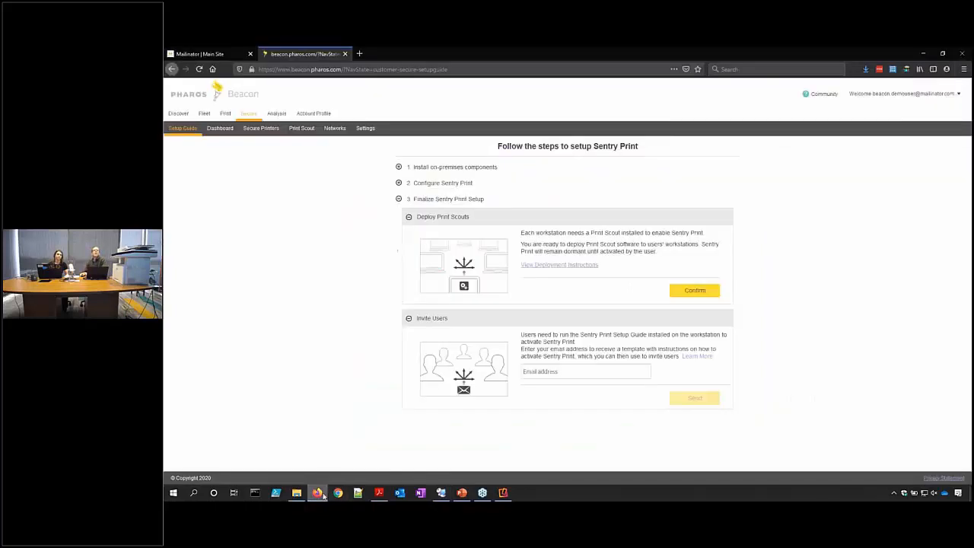
{"action": "left_click", "coordinate": [531, 369]}
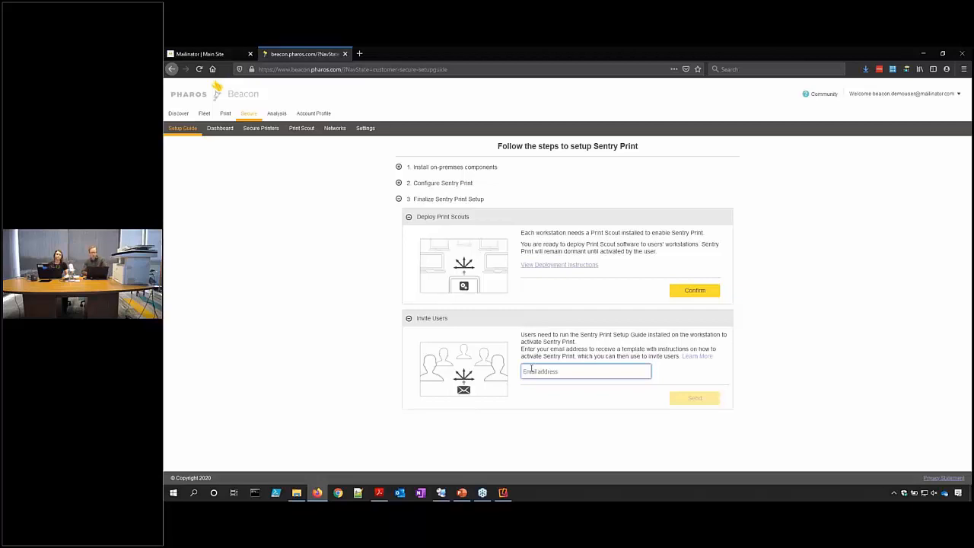
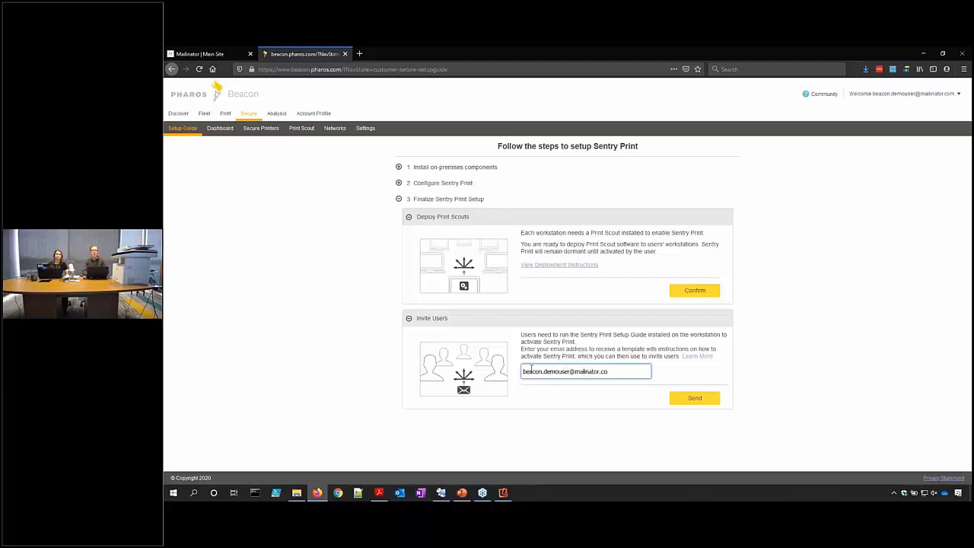
{"action": "left_click", "coordinate": [693, 397]}
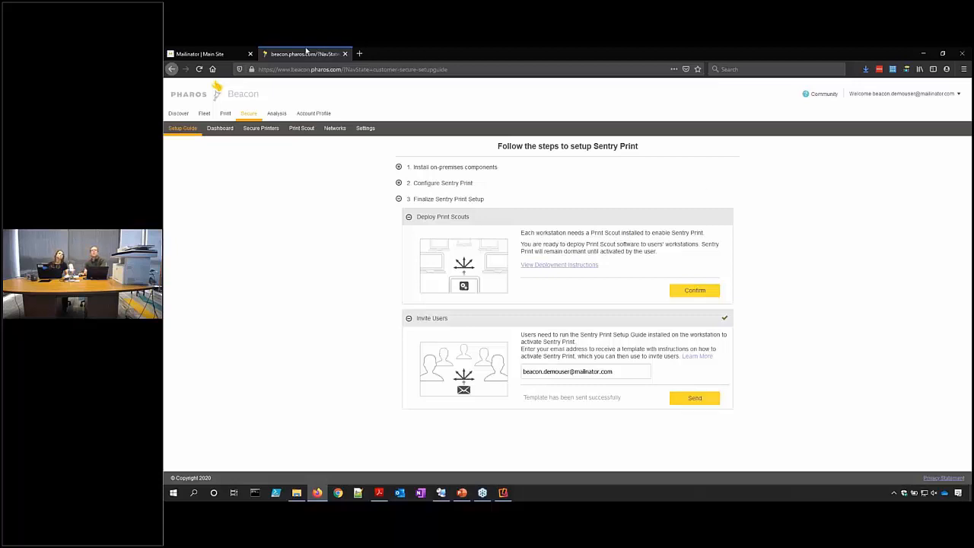
Open the 'You are invited to use Pharos Sentry Print' email and scroll to its setup-guide instructions.
{"action": "left_click", "coordinate": [213, 53]}
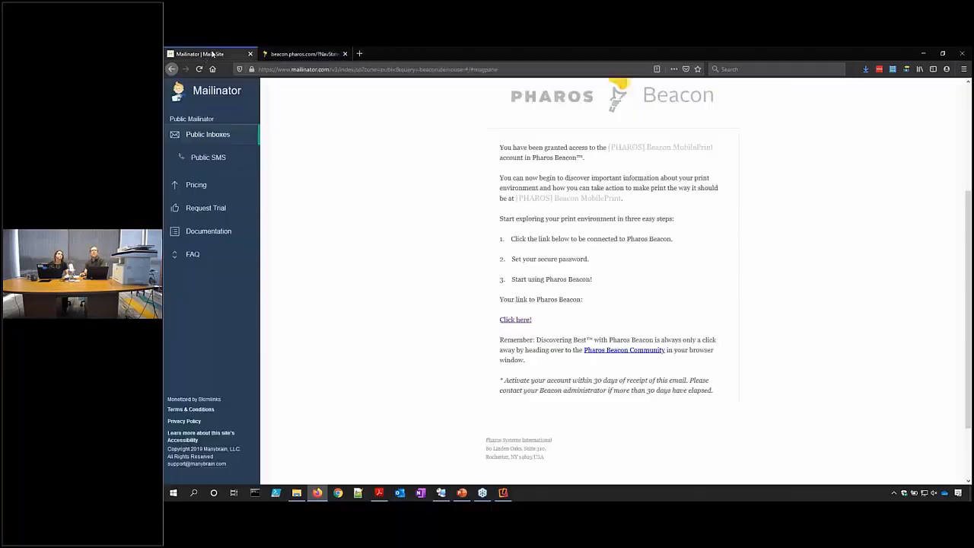
{"action": "left_click", "coordinate": [197, 134]}
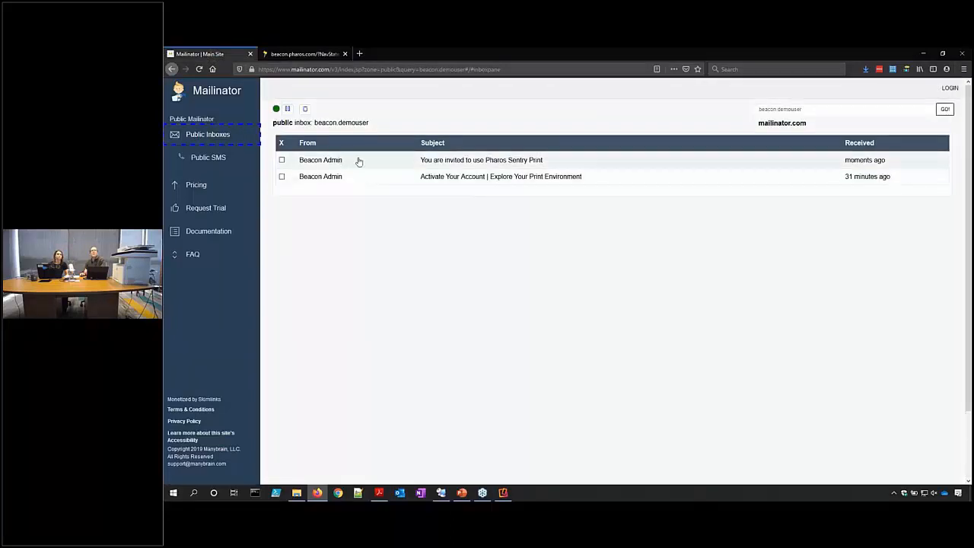
{"action": "left_click", "coordinate": [448, 161]}
{"action": "scroll", "coordinate": [472, 268], "scroll_direction": "down", "scroll_amount": 1}
{"action": "scroll", "coordinate": [472, 268], "scroll_direction": "down", "scroll_amount": 3}
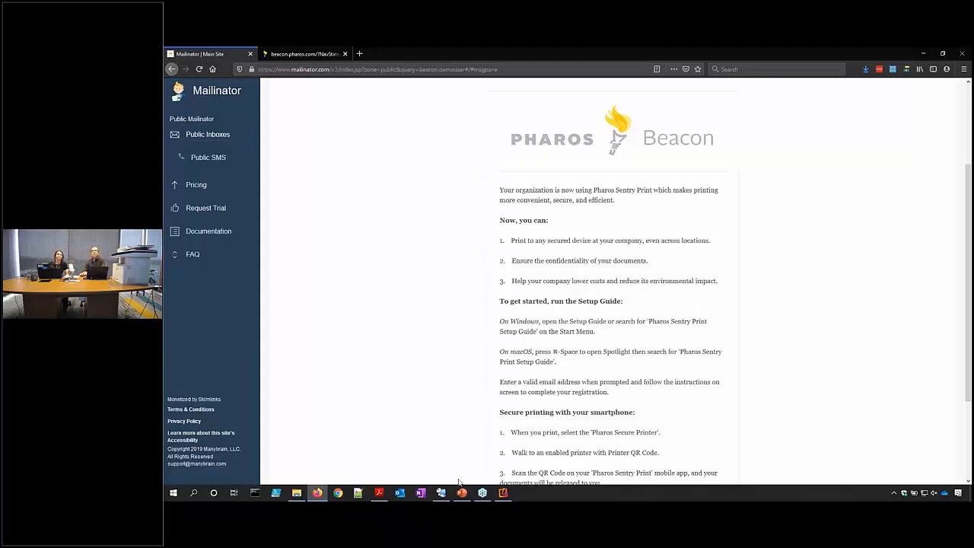
Collapse the Finalize Sentry Print Setup step in Beacon, then return to the remote Windows desktop.
{"action": "left_click", "coordinate": [321, 493]}
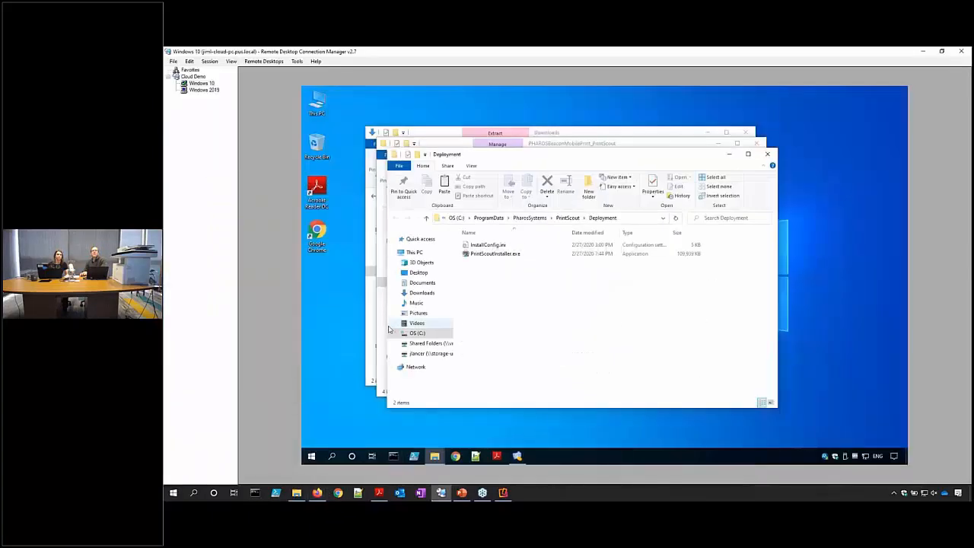
{"action": "left_click", "coordinate": [316, 494]}
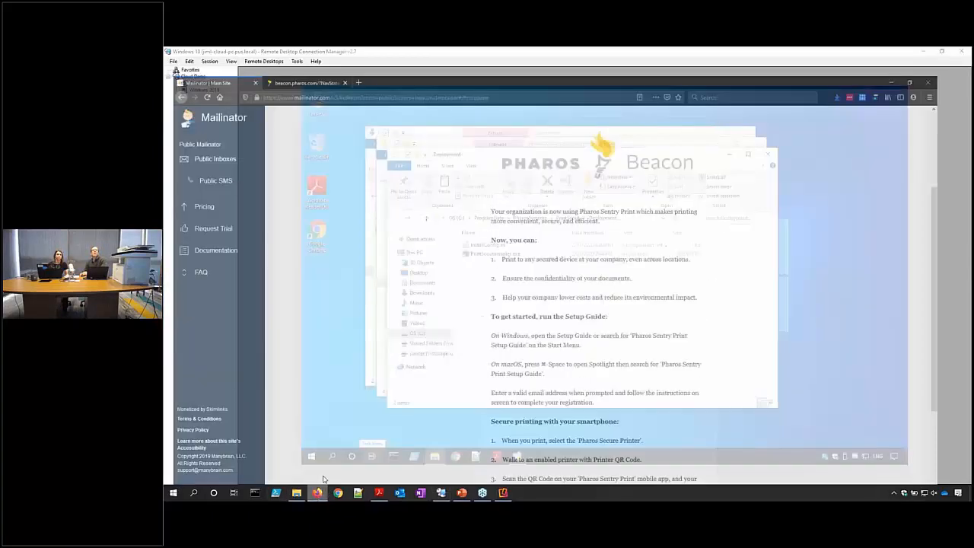
{"action": "left_click", "coordinate": [296, 54]}
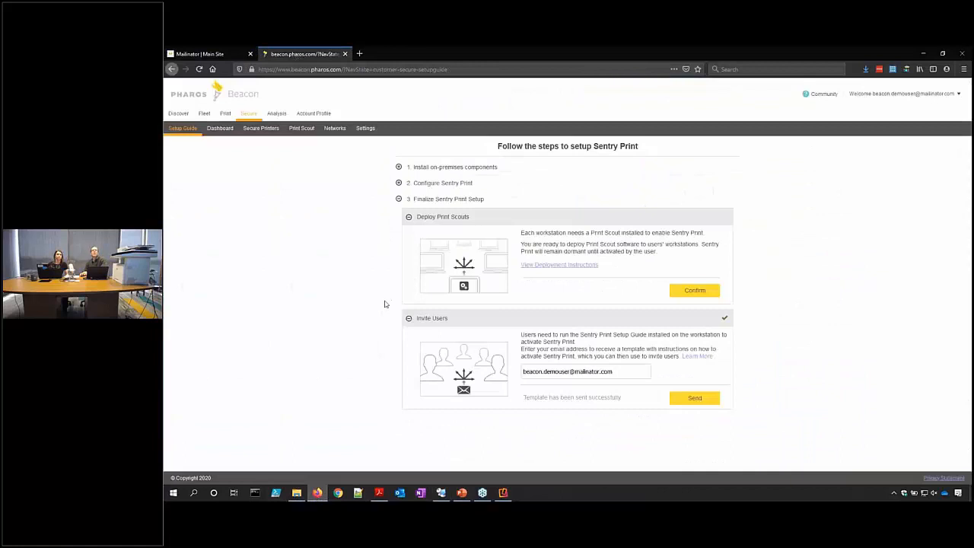
{"action": "left_click", "coordinate": [398, 199]}
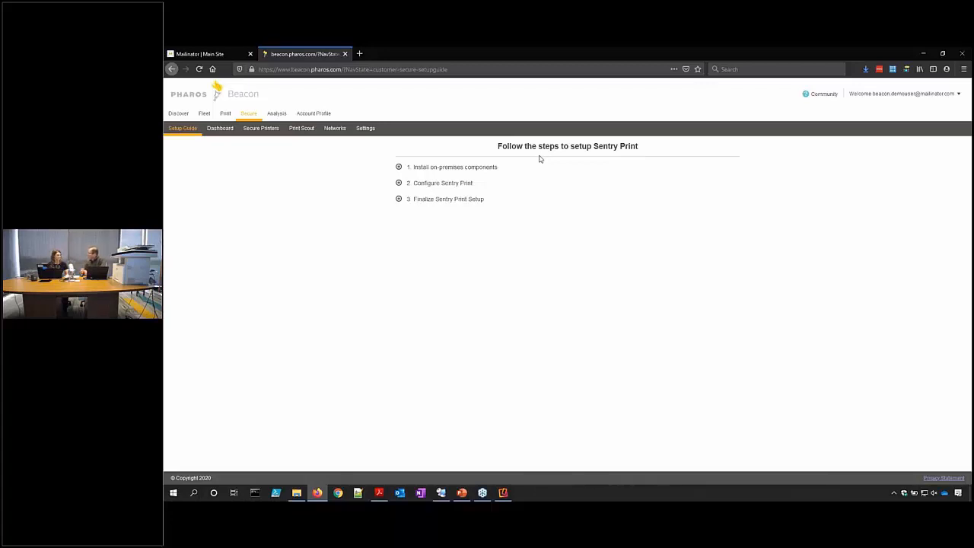
{"action": "left_click", "coordinate": [441, 492]}
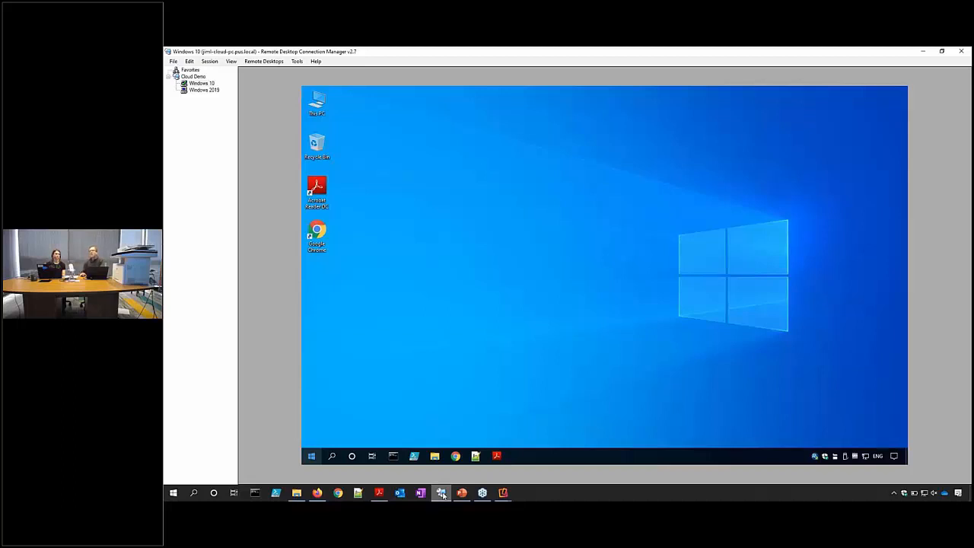
Launch the Pharos Sentry Print Setup Guide and submit the demo user's Mailinator address for verification.
{"action": "left_click", "coordinate": [311, 455]}
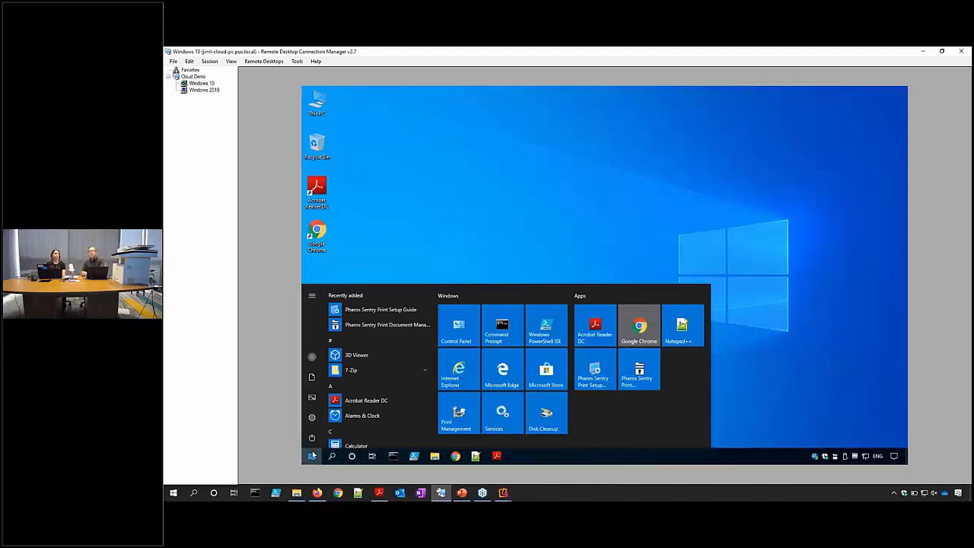
{"action": "left_click", "coordinate": [384, 311]}
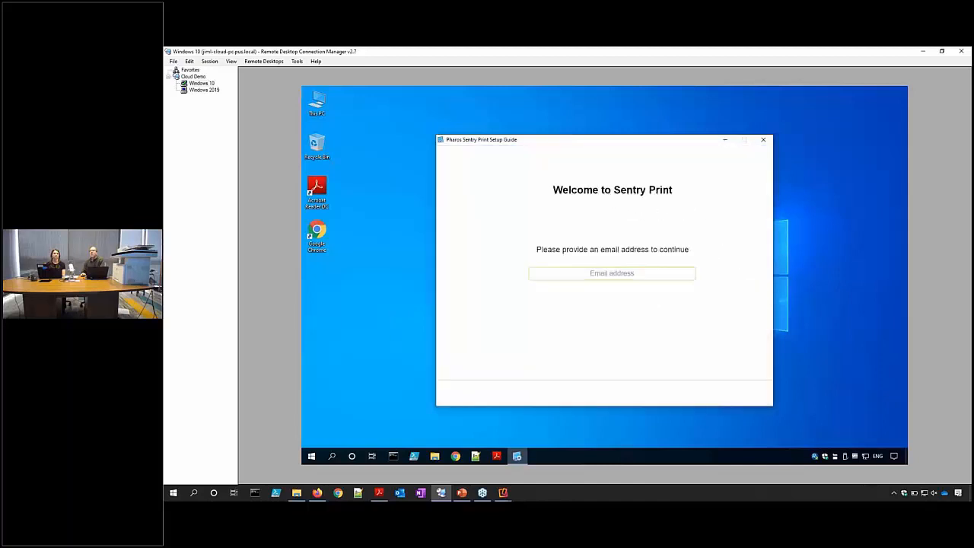
{"action": "left_click", "coordinate": [571, 271]}
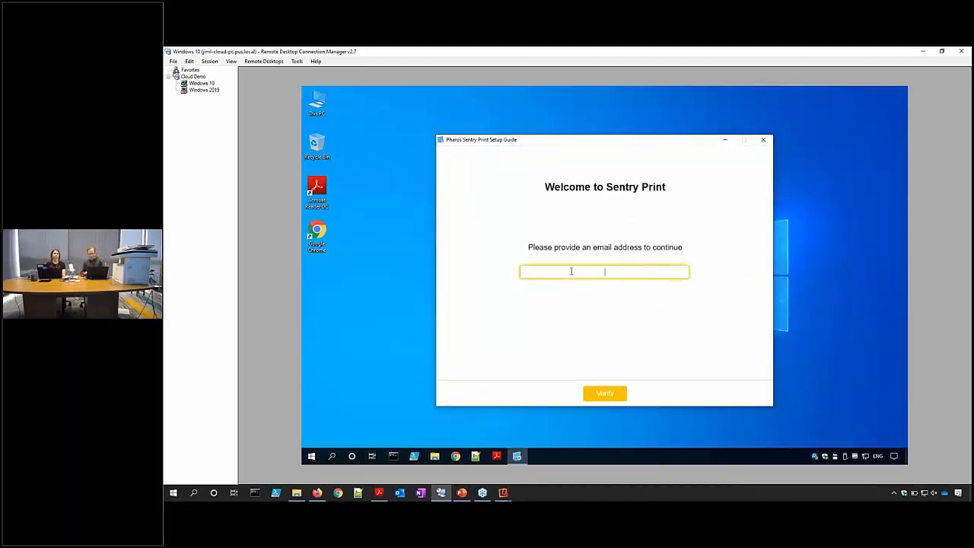
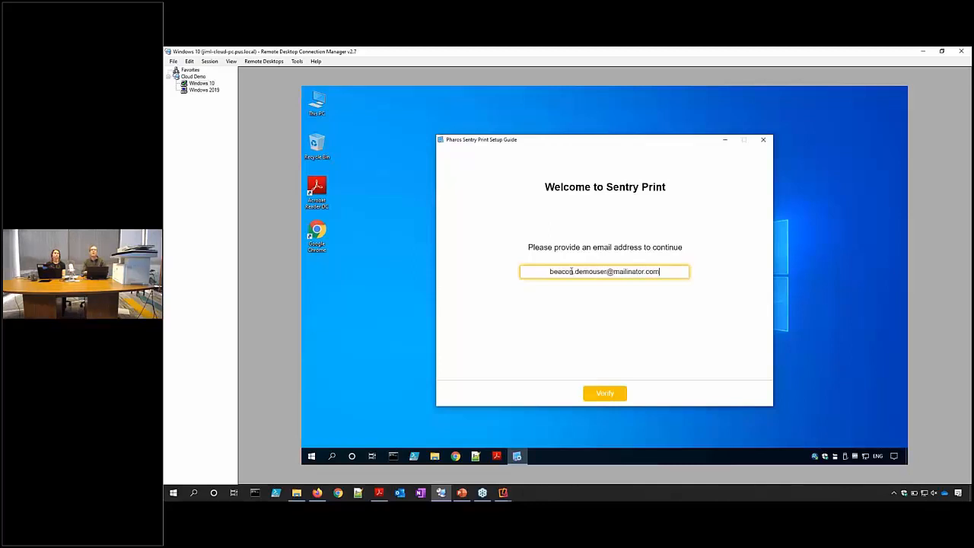
{"action": "left_click", "coordinate": [594, 398]}
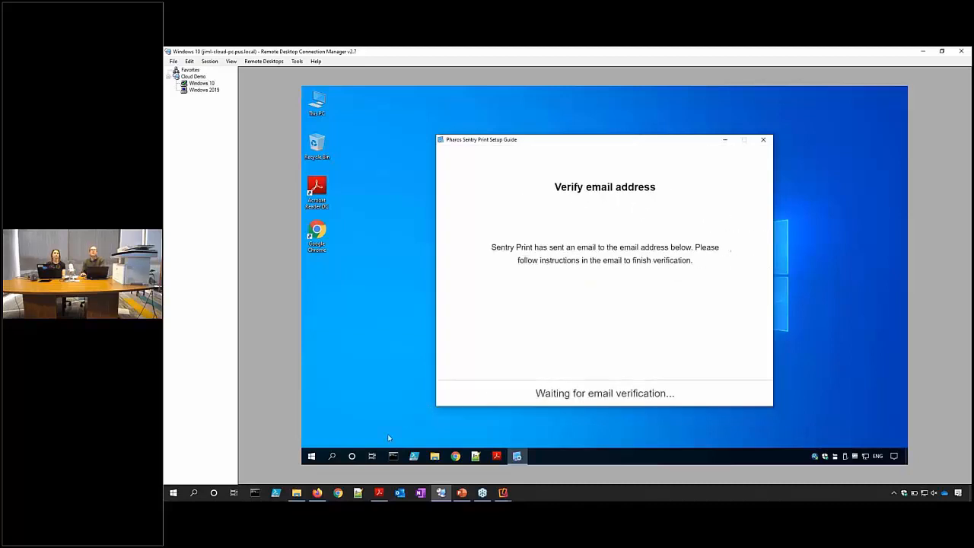
Open the Pharos Sentry Print Email Verification message in the public inbox and scroll to its code.
{"action": "left_click", "coordinate": [318, 493]}
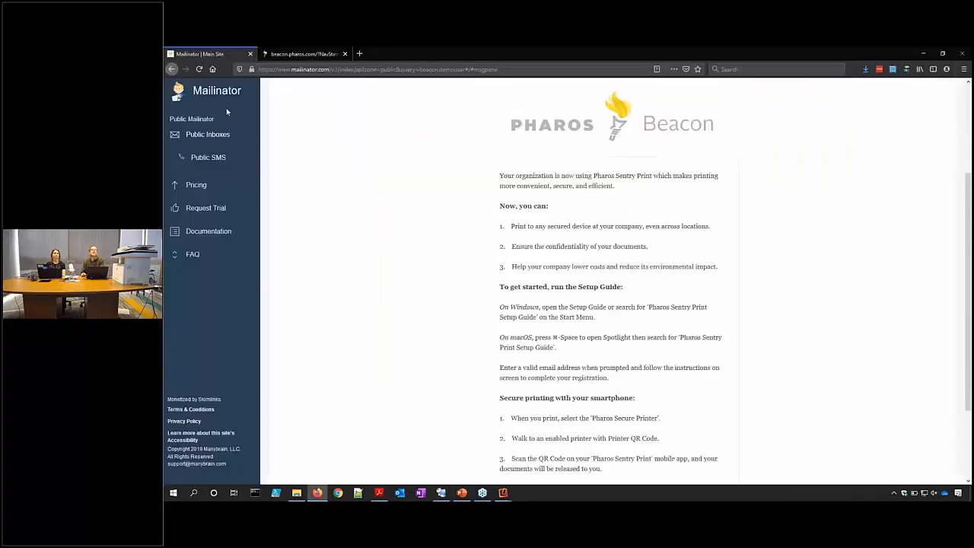
{"action": "left_click", "coordinate": [191, 135]}
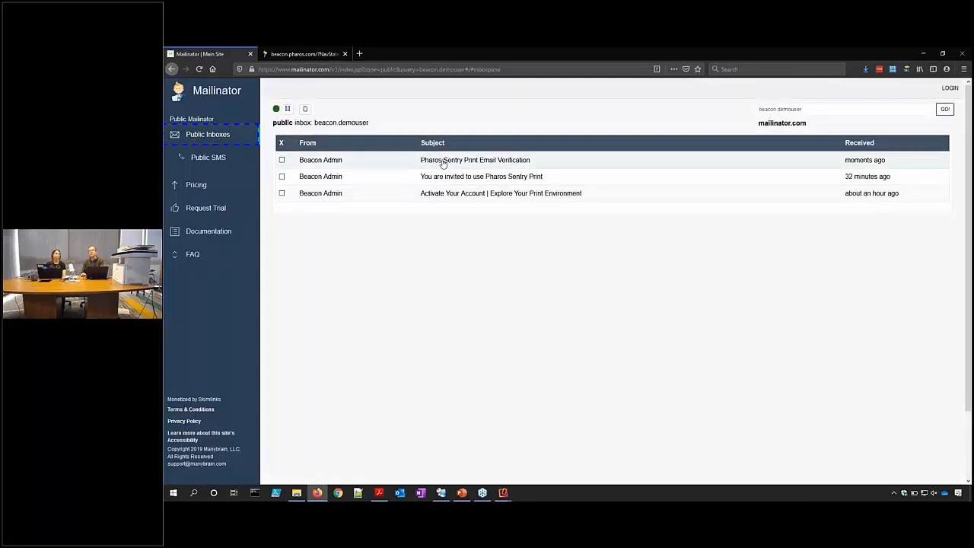
{"action": "left_click", "coordinate": [442, 163]}
{"action": "scroll", "coordinate": [449, 234], "scroll_direction": "down", "scroll_amount": 1}
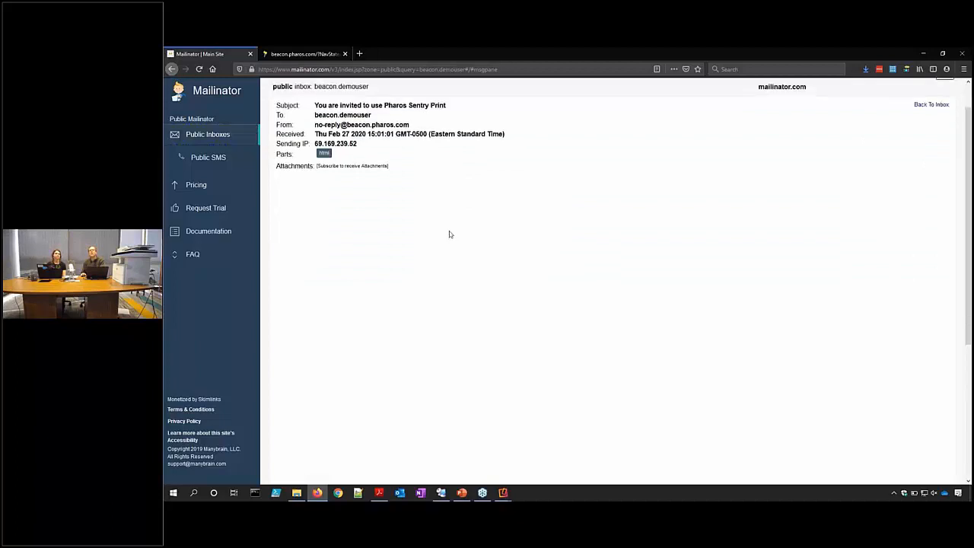
{"action": "scroll", "coordinate": [449, 234], "scroll_direction": "down", "scroll_amount": 3}
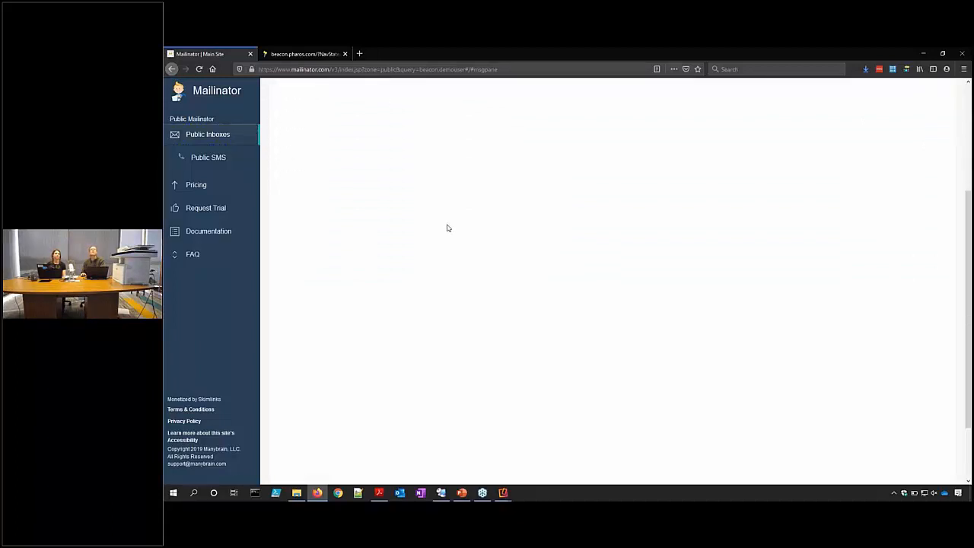
{"action": "scroll", "coordinate": [448, 229], "scroll_direction": "up", "scroll_amount": 5}
{"action": "scroll", "coordinate": [460, 264], "scroll_direction": "down", "scroll_amount": 3}
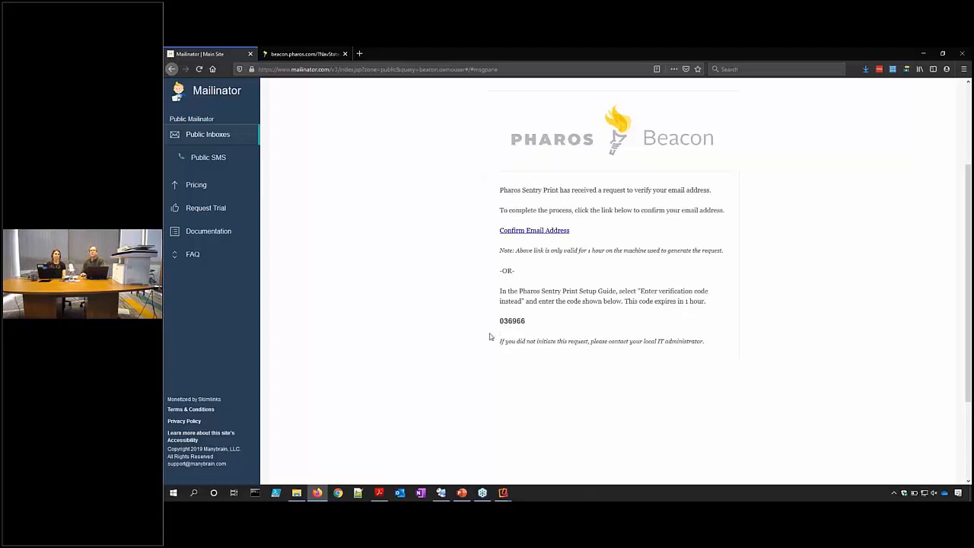
Choose manual code entry in the setup guide and type the emailed six-digit verification code.
{"action": "left_click", "coordinate": [440, 492]}
{"action": "left_click", "coordinate": [719, 396]}
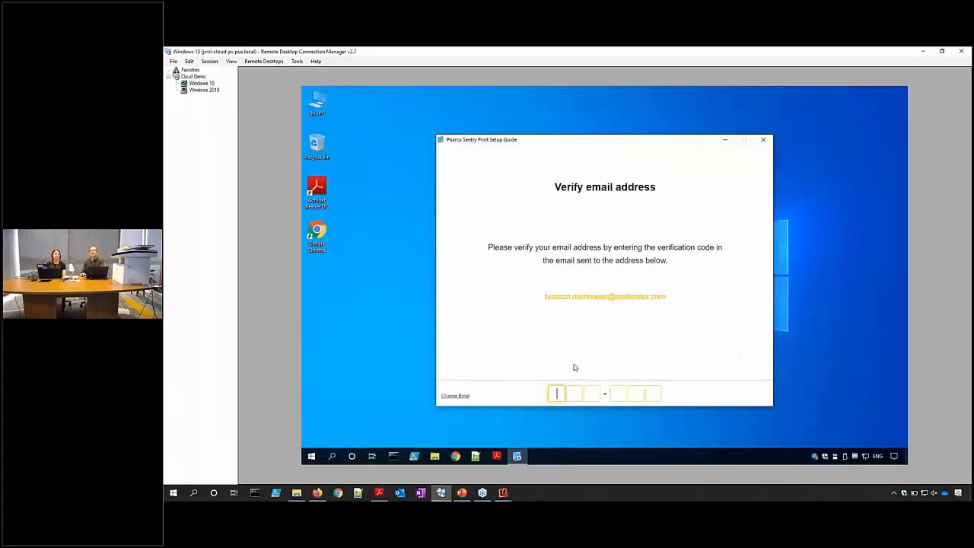
{"action": "type", "text": "03"}
{"action": "type", "text": "6"}
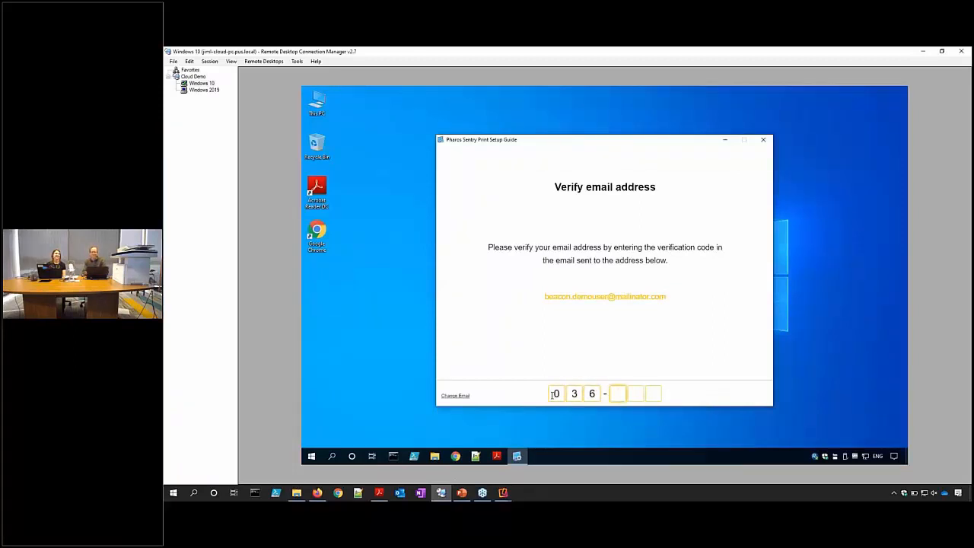
{"action": "type", "text": "966"}
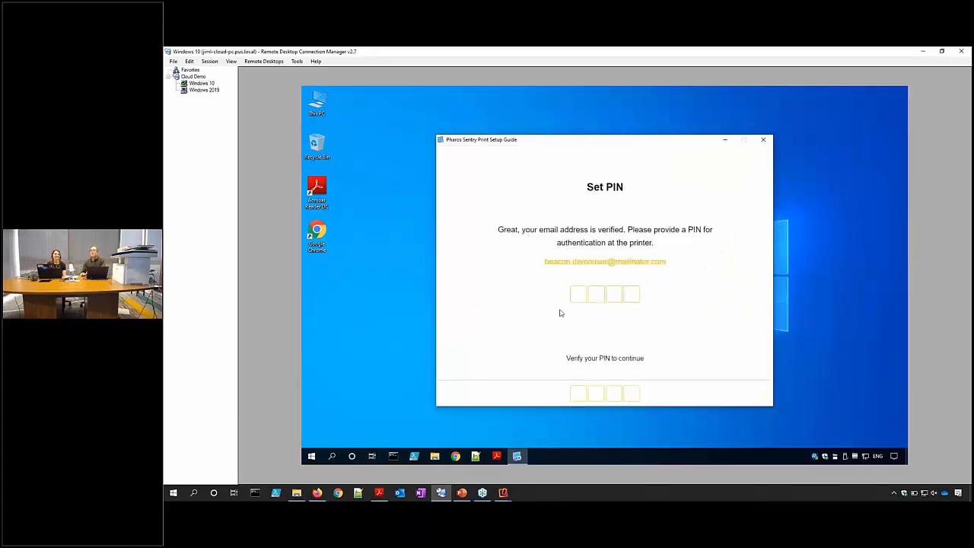
Enter a four-digit printer PIN and re-enter it in the Verify PIN boxes.
{"action": "left_click", "coordinate": [574, 296]}
{"action": "type", "text": "1234"}
{"action": "left_click", "coordinate": [574, 394]}
{"action": "type", "text": "123"}
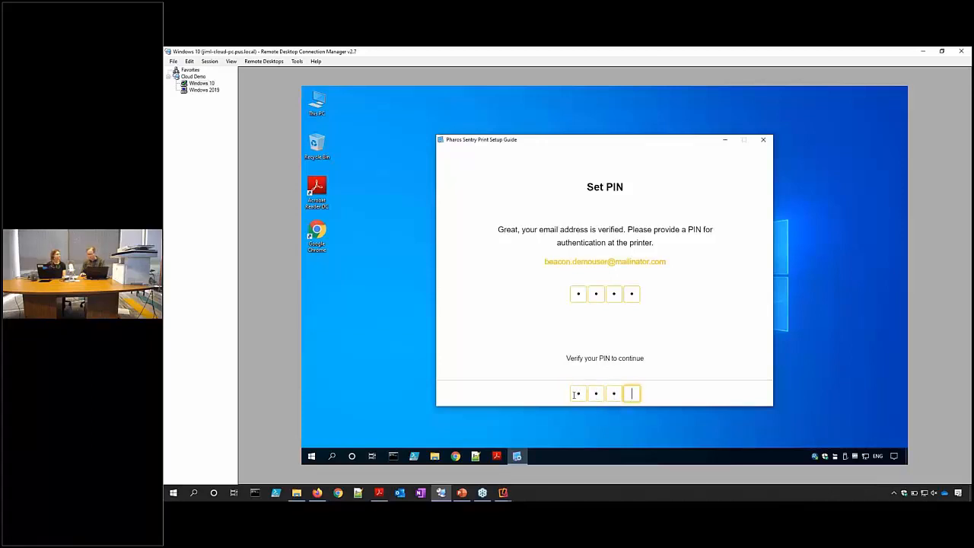
{"action": "type", "text": "4"}
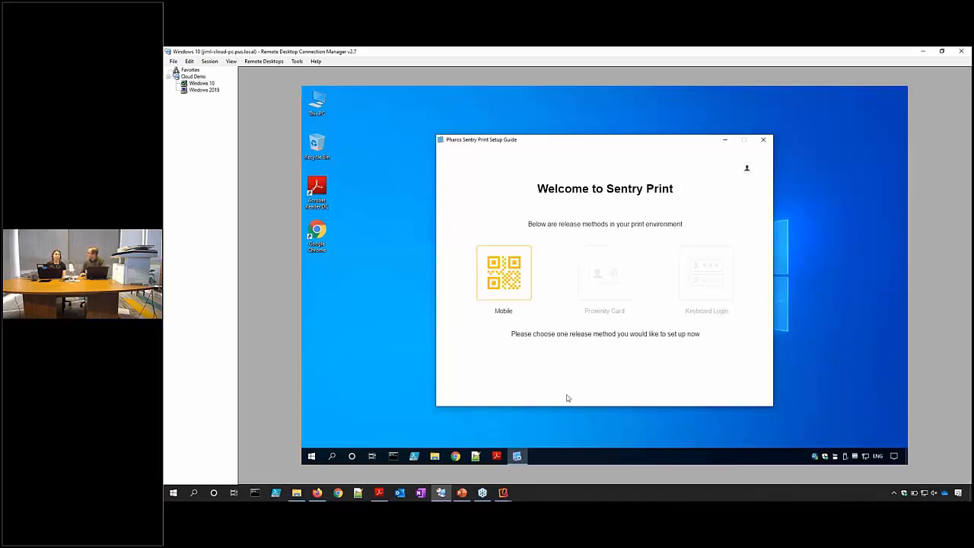
Pick the Mobile tile on the Welcome to Sentry Print screen.
{"action": "left_click", "coordinate": [513, 296]}
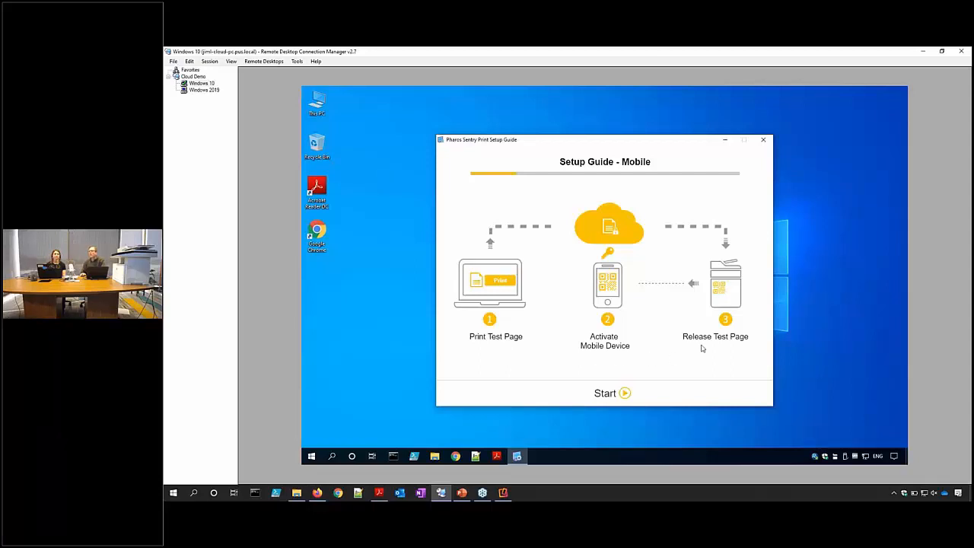
Start mobile setup, print a test page to the Pharos Secure Printer, and continue to activation.
{"action": "left_click", "coordinate": [607, 394]}
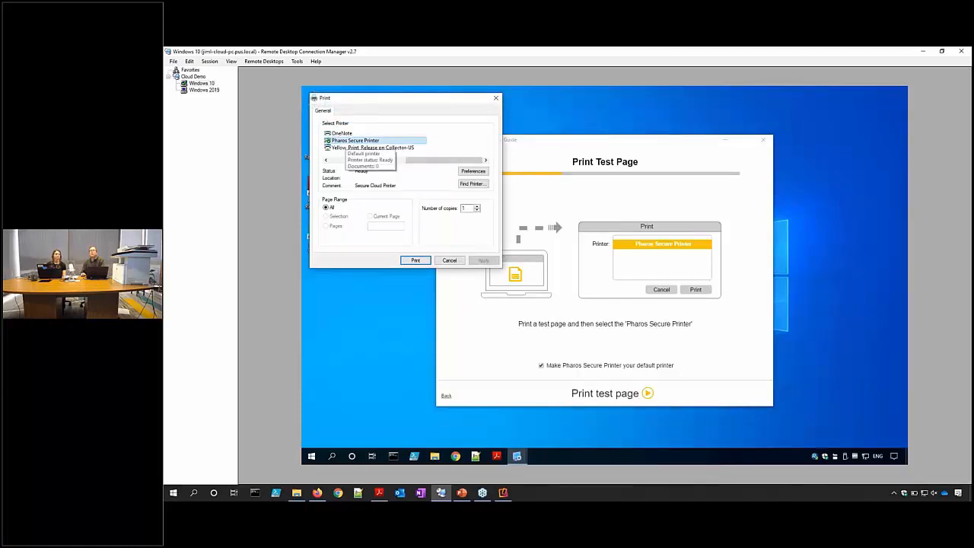
{"action": "left_click", "coordinate": [416, 260]}
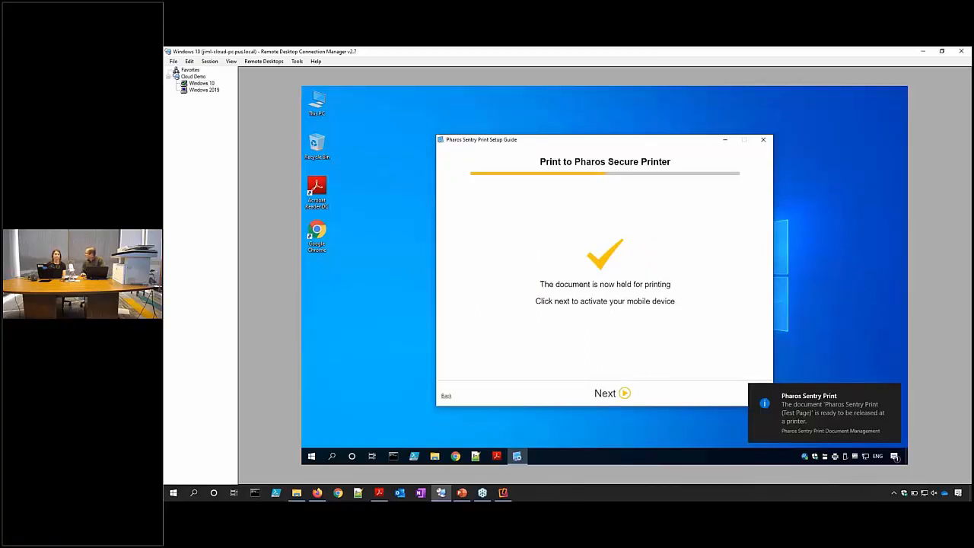
{"action": "left_click", "coordinate": [603, 396]}
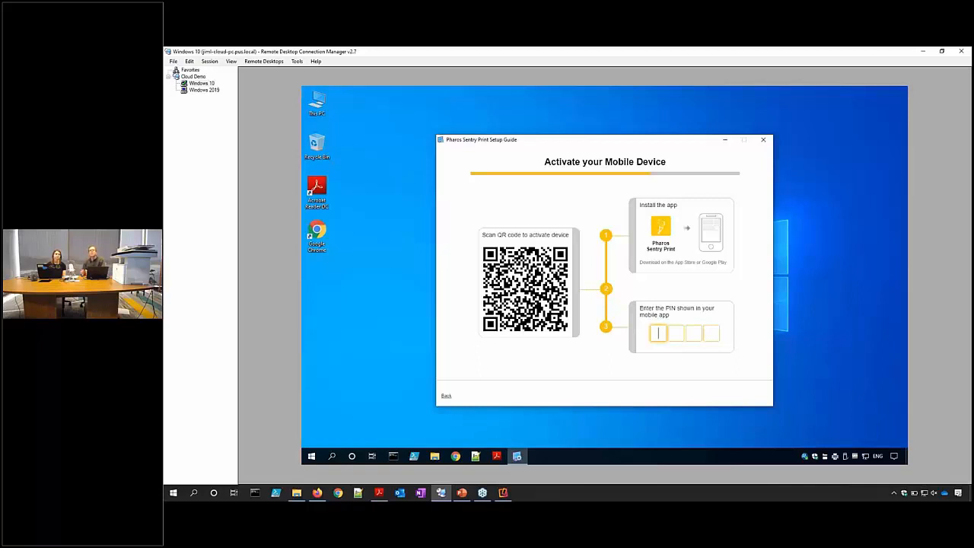
Mirror the iPhone in Reflector 3 beside the setup guide and launch Pharos Sentry Print.
{"action": "left_click", "coordinate": [503, 492]}
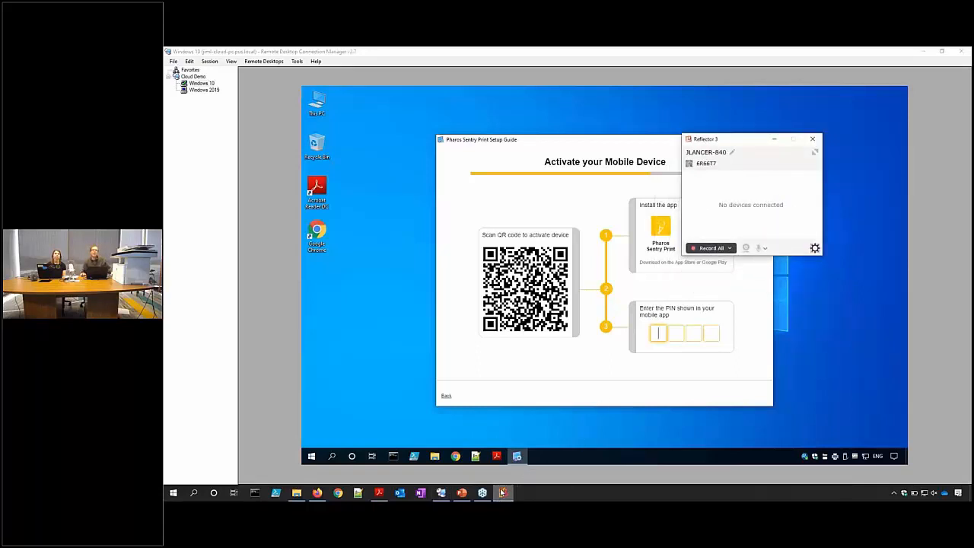
{"action": "mouse_move", "coordinate": [502, 492]}
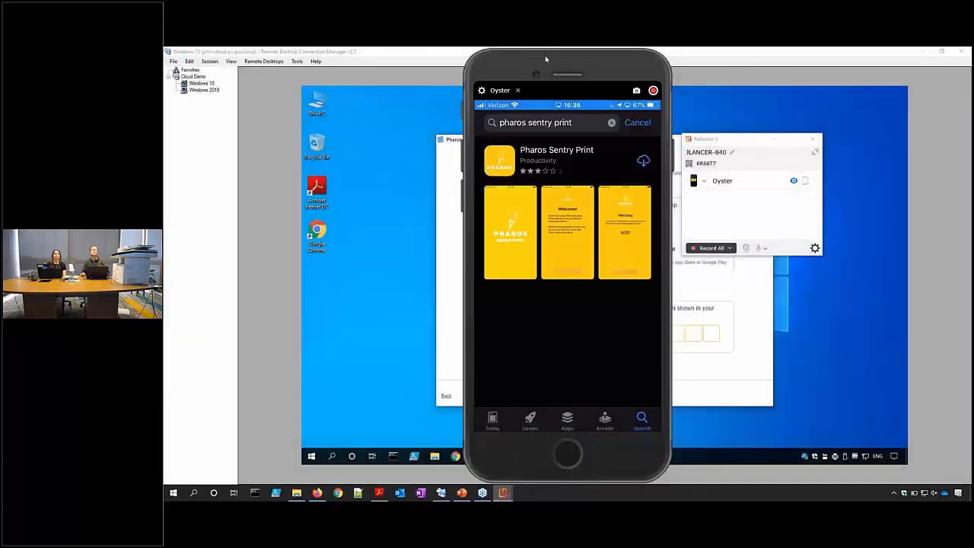
{"action": "left_click_drag", "start_coordinate": [544, 55], "coordinate": [281, 55]}
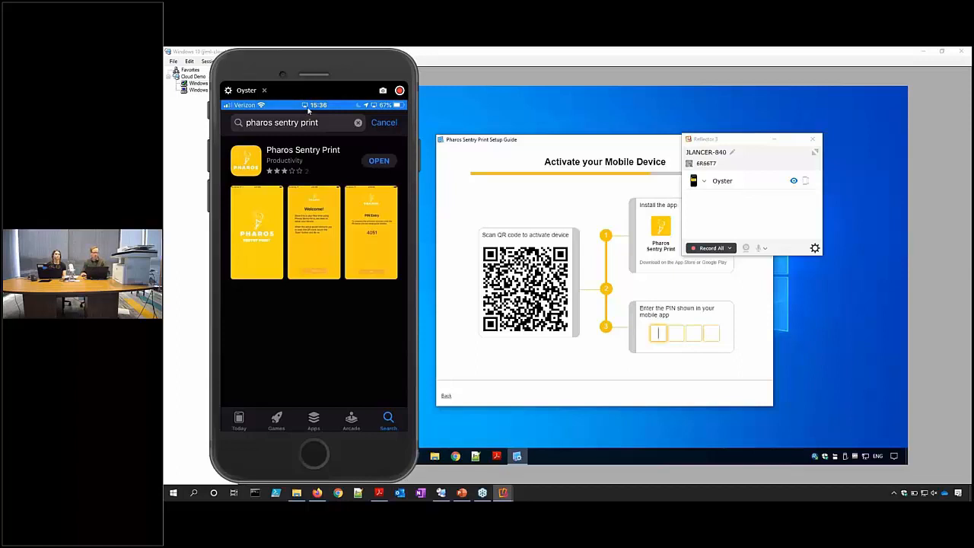
{"action": "left_click", "coordinate": [776, 139]}
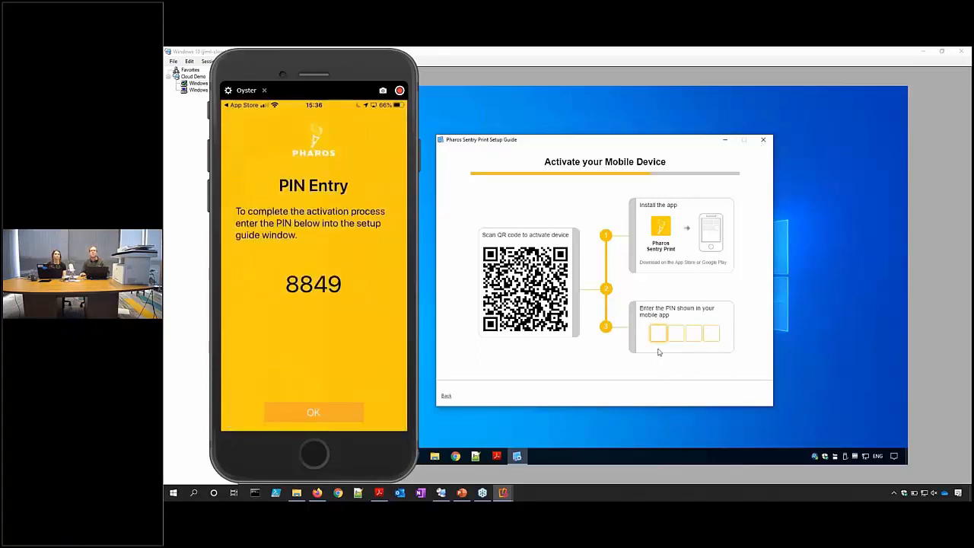
Enter the phone's four-digit activation PIN and continue past the device-activated confirmation.
{"action": "type", "text": "88"}
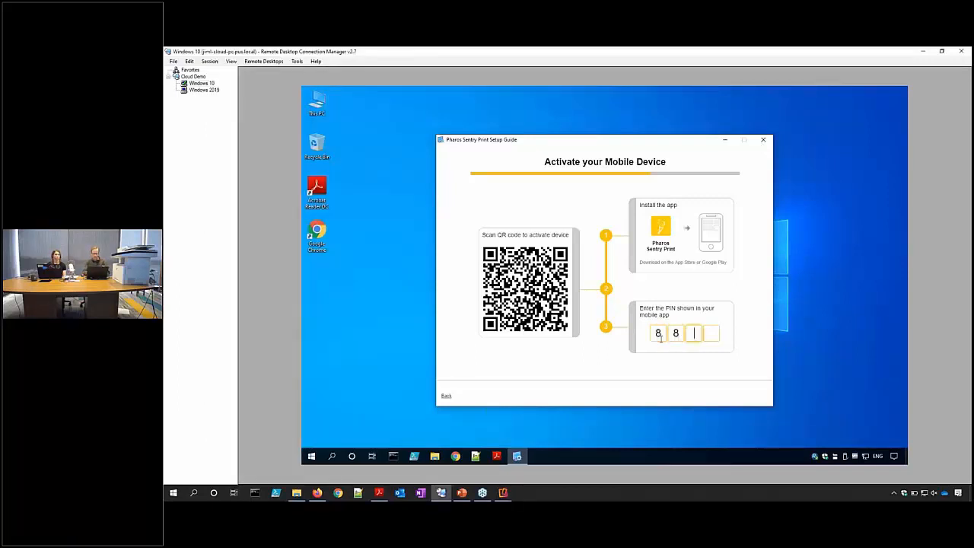
{"action": "type", "text": "49"}
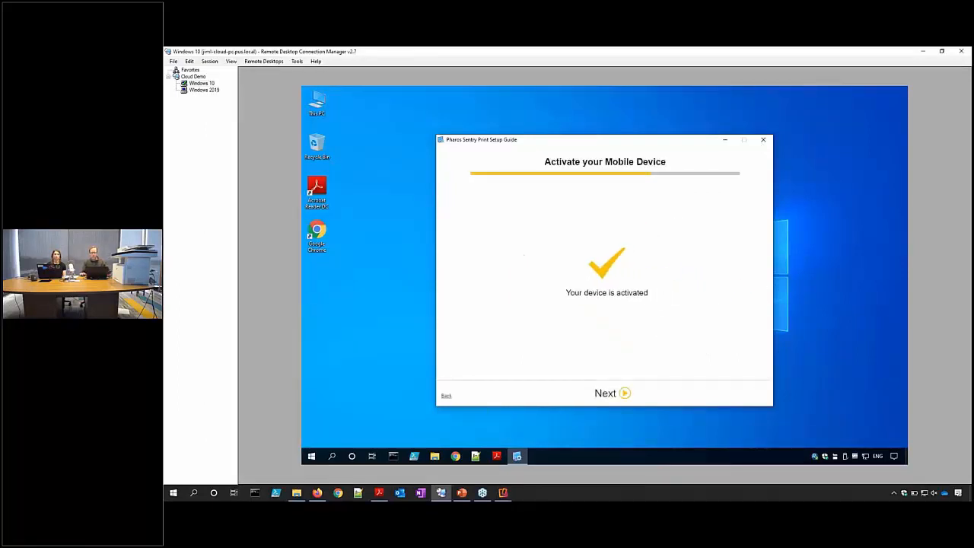
{"action": "left_click", "coordinate": [618, 393]}
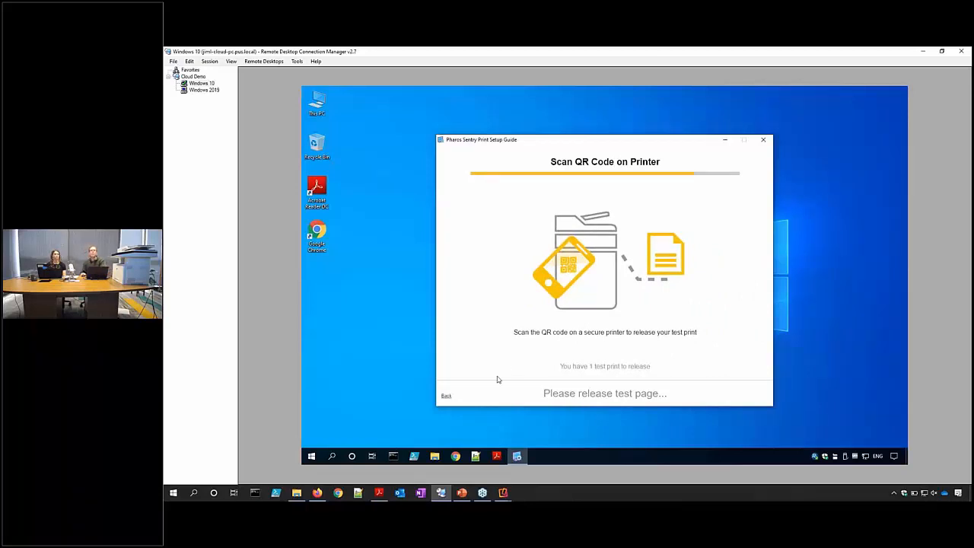
In Firefox's Beacon tab, expand Configure Sentry Print > Generate QR code label for Mobile Release.
{"action": "left_click", "coordinate": [318, 493]}
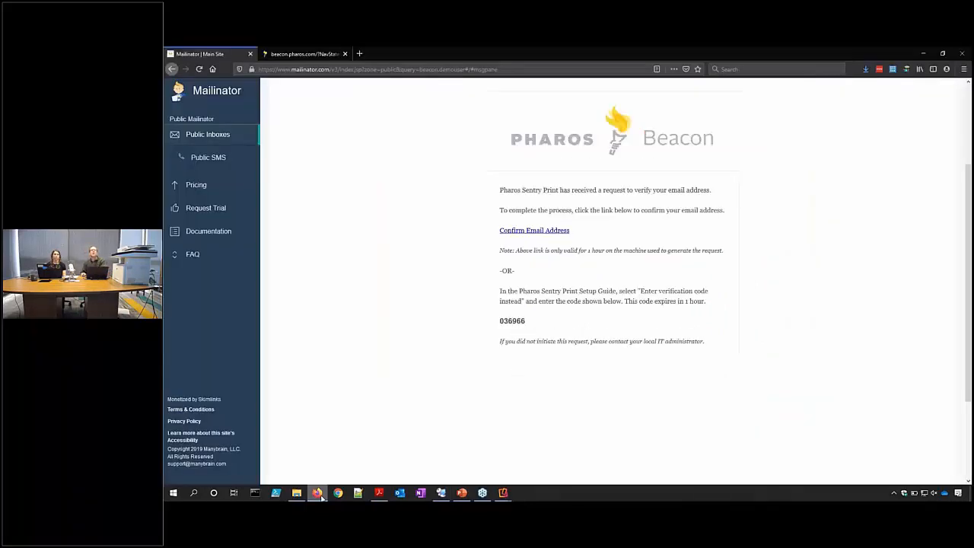
{"action": "left_click", "coordinate": [293, 54]}
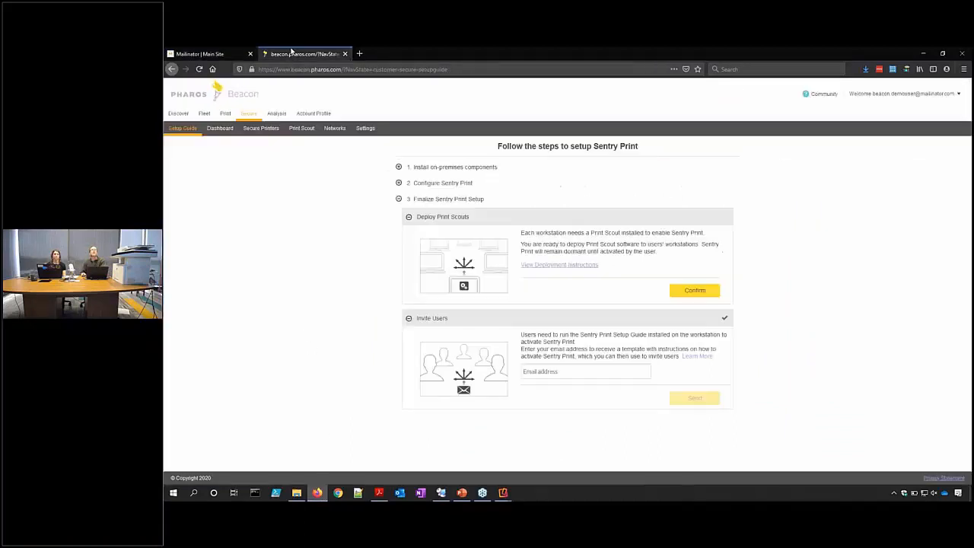
{"action": "left_click", "coordinate": [398, 183]}
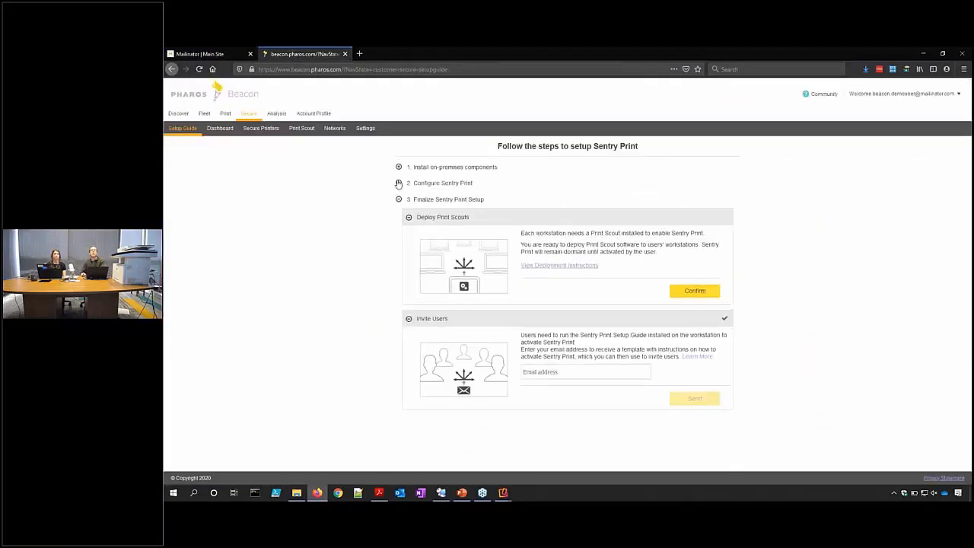
{"action": "left_click", "coordinate": [406, 327]}
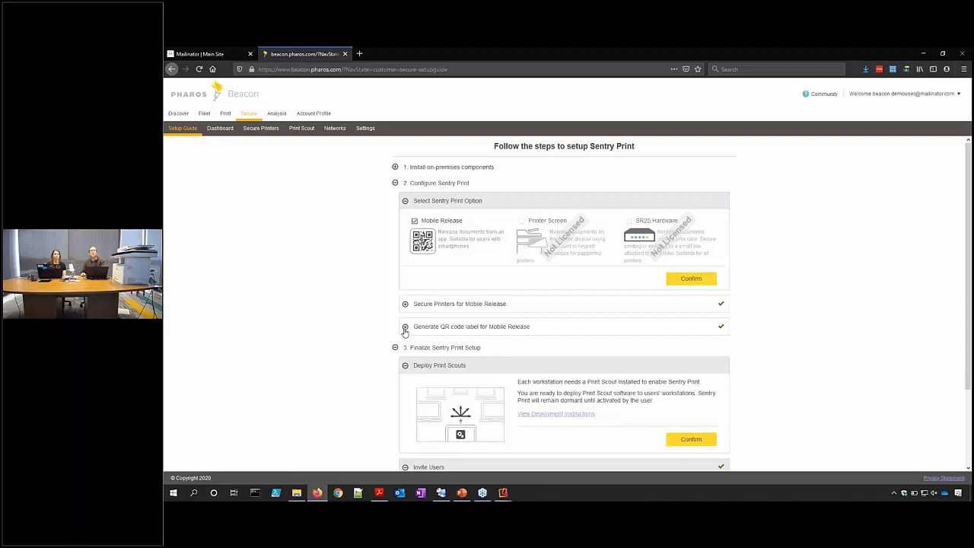
Generate a QR label for the LaserJet Flow MFP at 10.1.1.17 and open the PDF in Acrobat.
{"action": "left_click", "coordinate": [689, 397]}
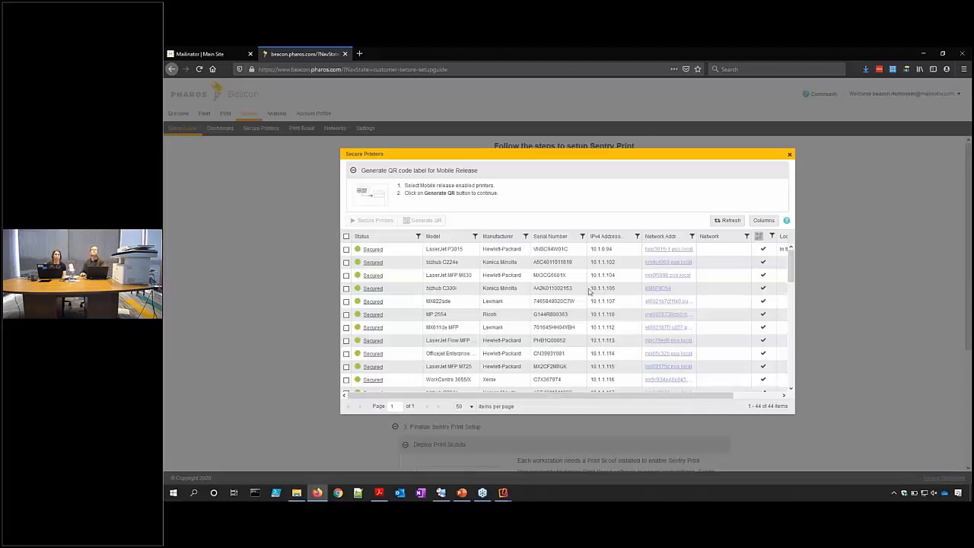
{"action": "left_click", "coordinate": [606, 236]}
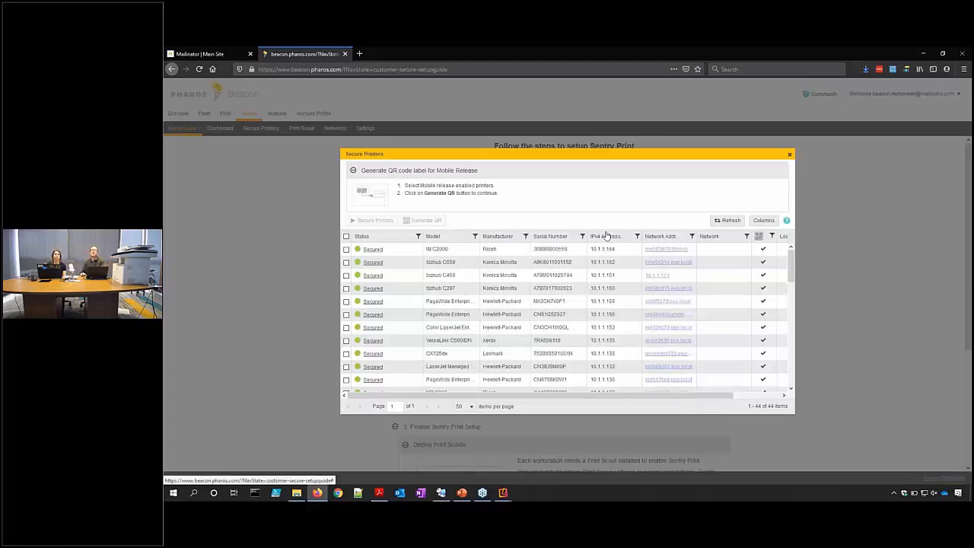
{"action": "left_click", "coordinate": [609, 237]}
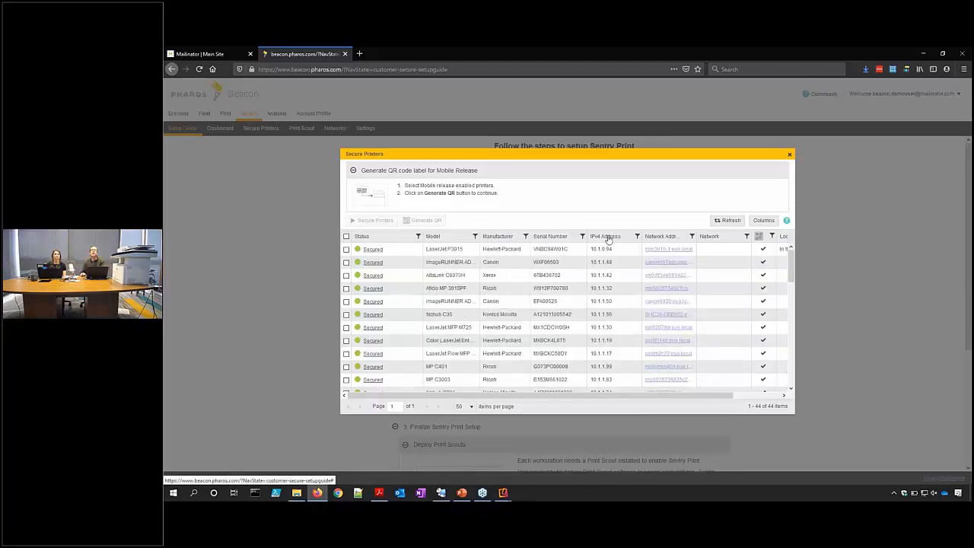
{"action": "left_click", "coordinate": [346, 353]}
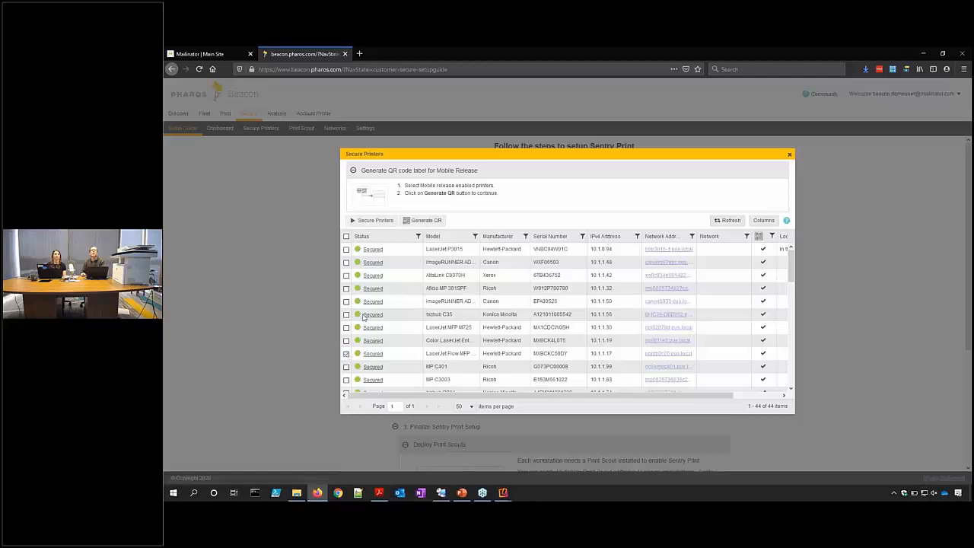
{"action": "left_click", "coordinate": [415, 221]}
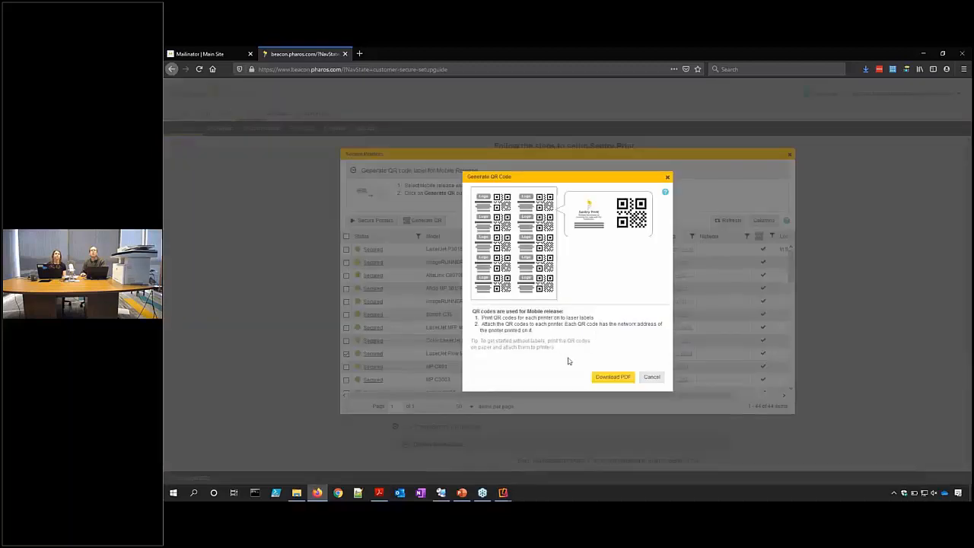
{"action": "left_click", "coordinate": [605, 376]}
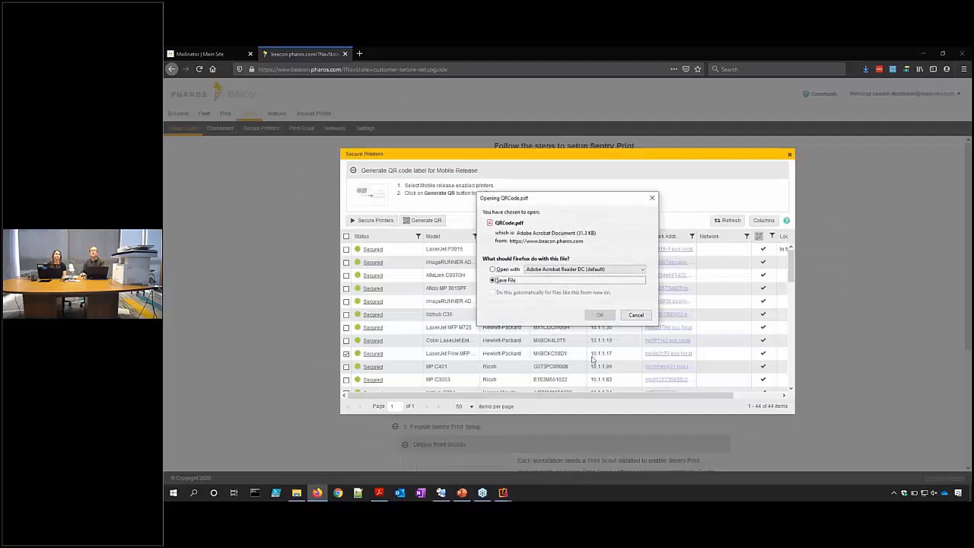
{"action": "left_click", "coordinate": [511, 270]}
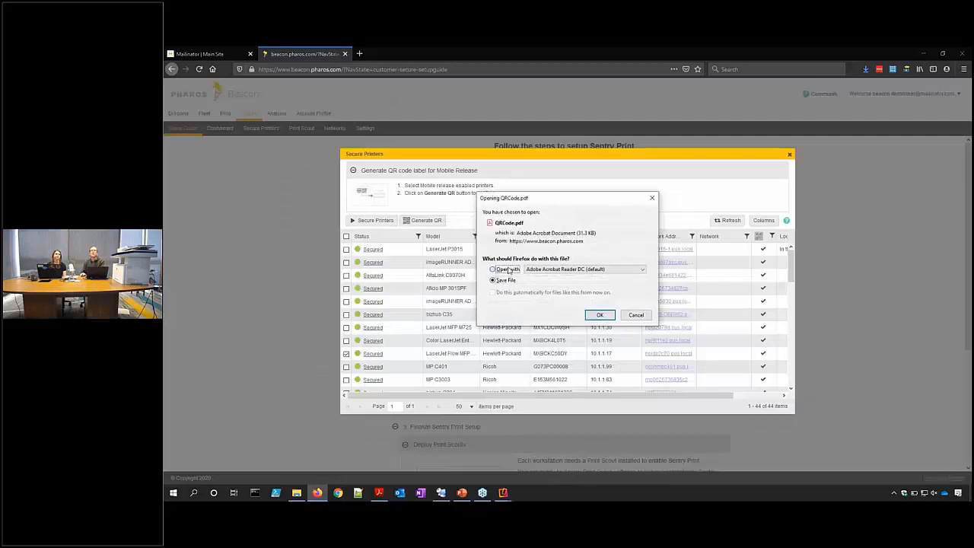
View QRCode.pdf in Acrobat Reader at 100% zoom, then bring the mirrored phone window forward.
{"action": "left_click", "coordinate": [599, 315]}
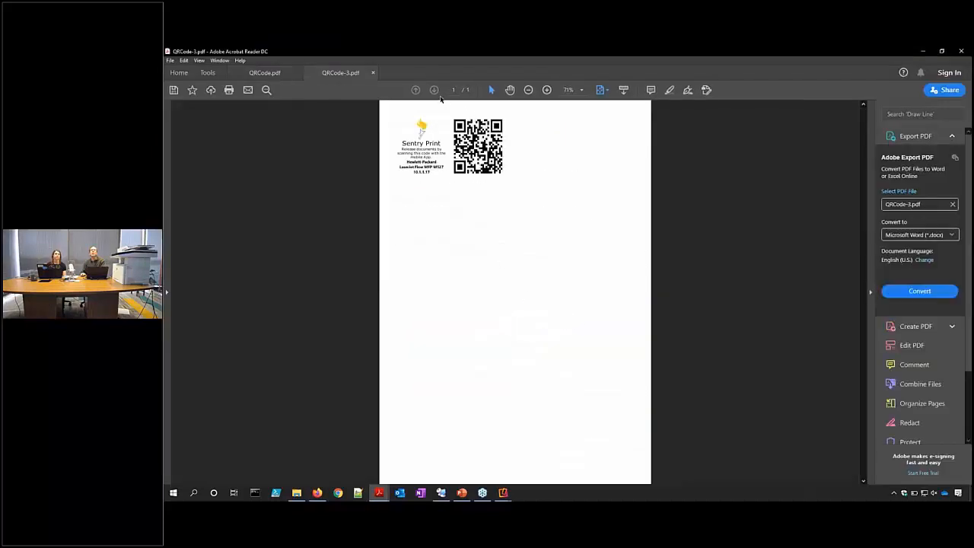
{"action": "left_click", "coordinate": [547, 90]}
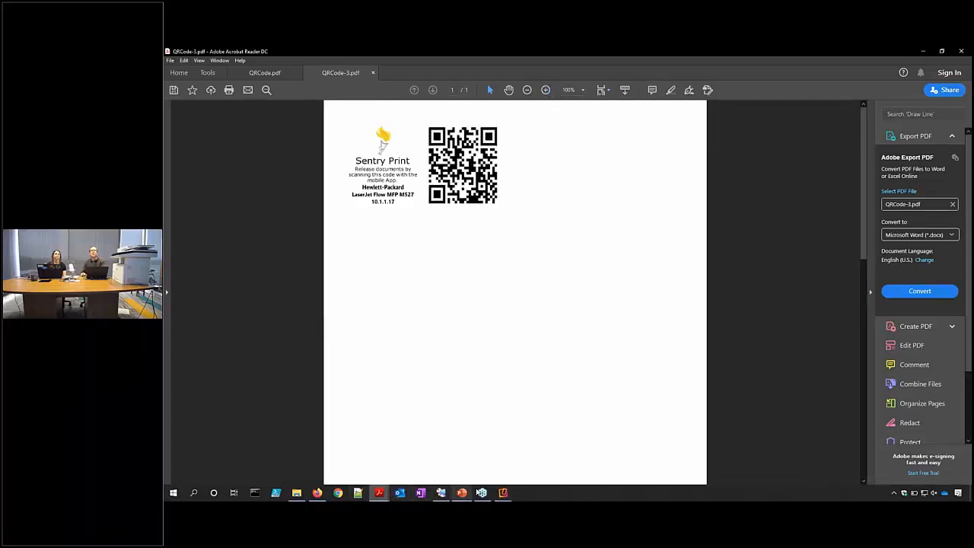
{"action": "left_click", "coordinate": [505, 493]}
{"action": "left_click", "coordinate": [524, 471]}
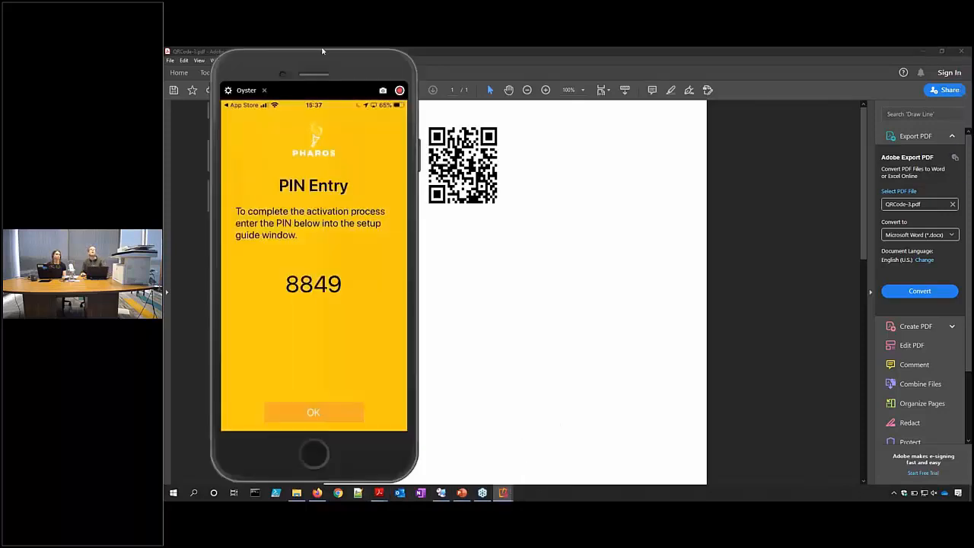
Confirm PIN Entry on the mirrored phone to release the test page, then finish the setup guide.
{"action": "left_click_drag", "start_coordinate": [358, 55], "coordinate": [744, 54]}
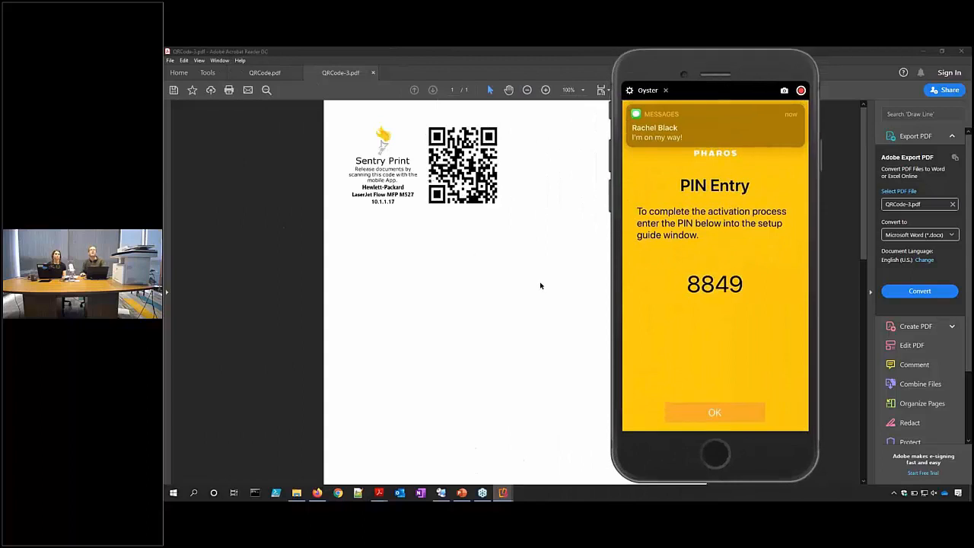
{"action": "left_click", "coordinate": [707, 412]}
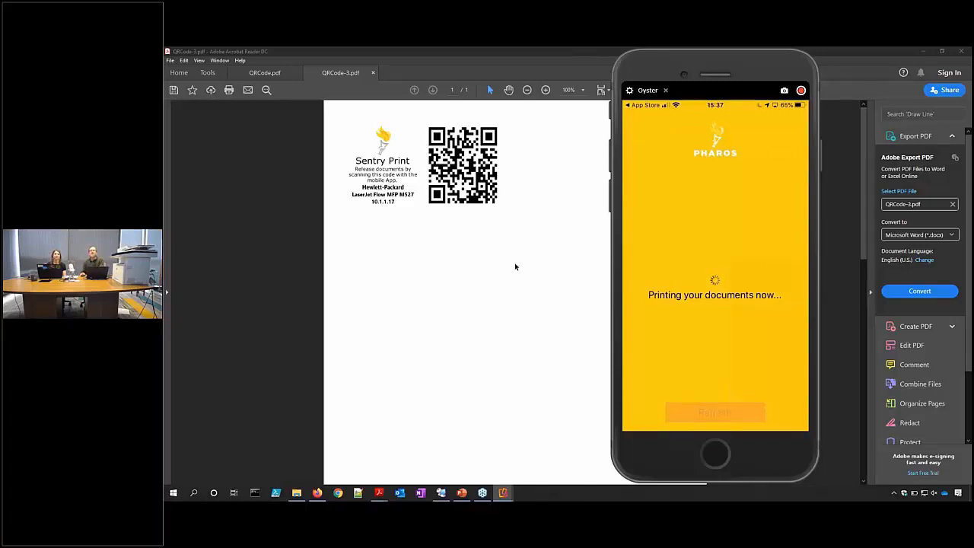
{"action": "left_click", "coordinate": [442, 494]}
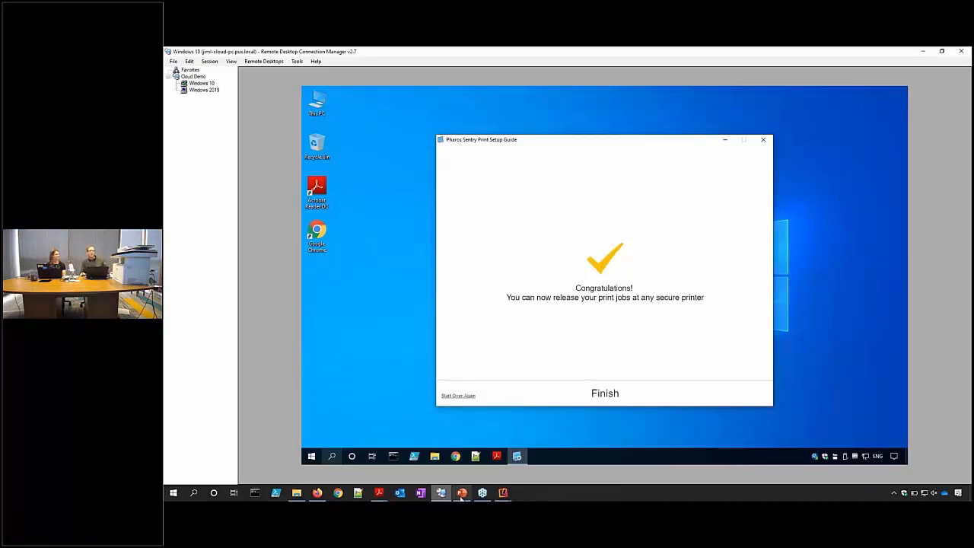
{"action": "left_click", "coordinate": [592, 394]}
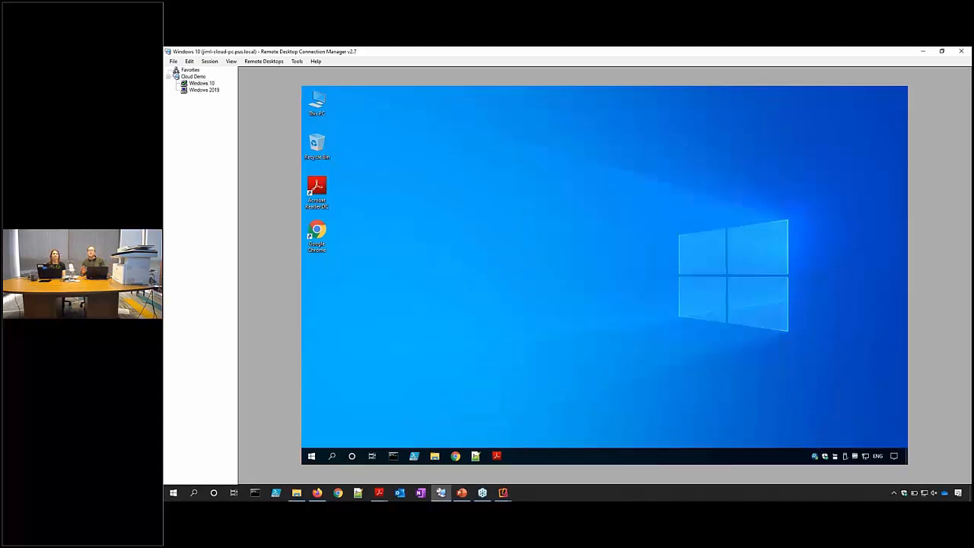